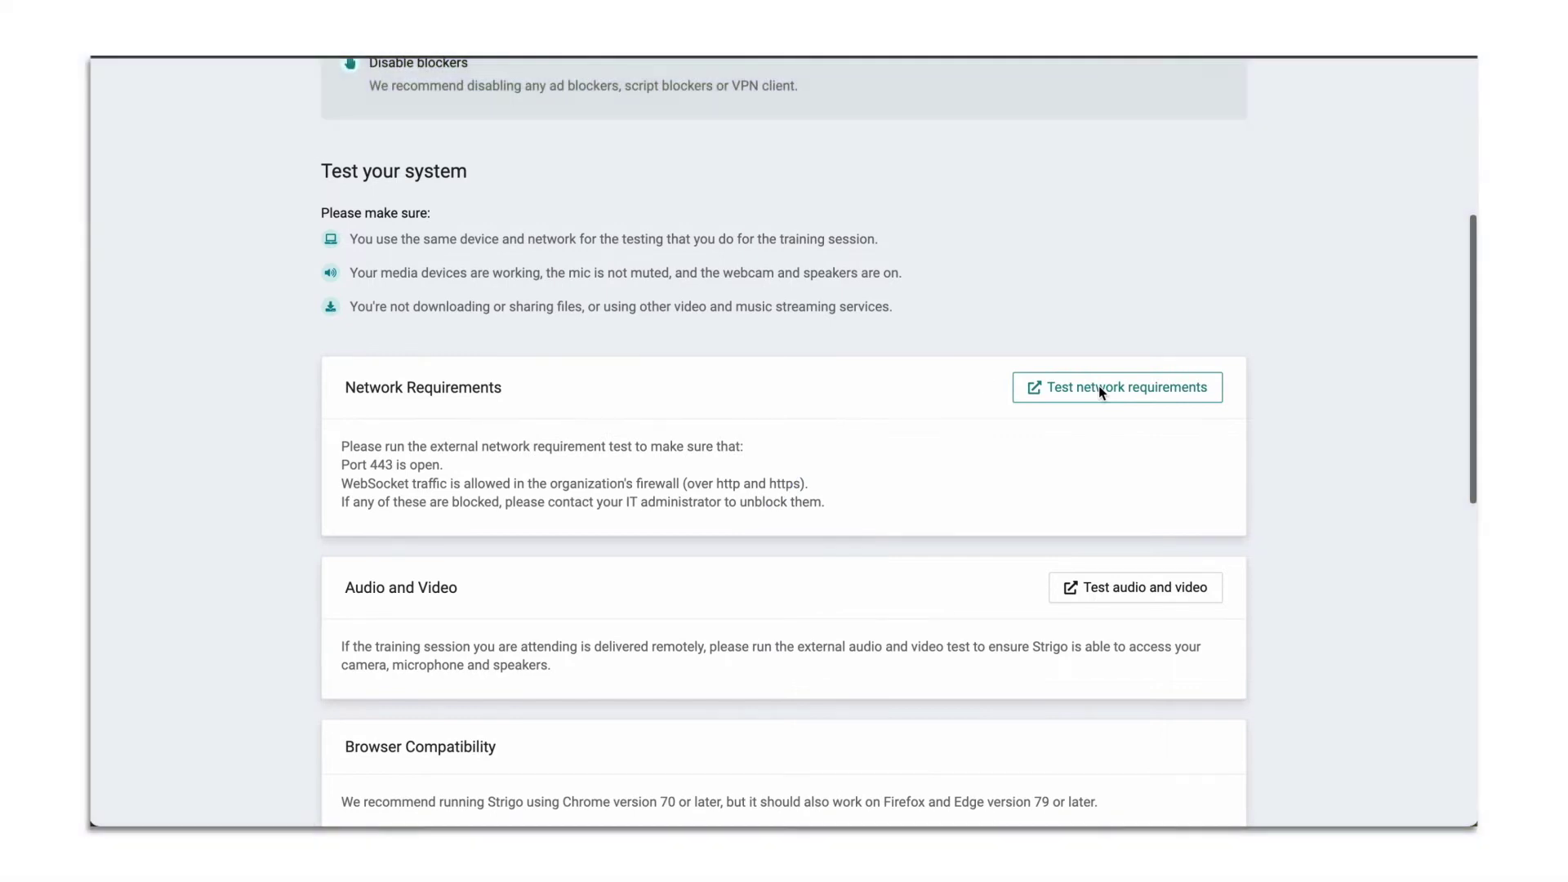
# Run the external network requirements test, then start the audio and video pre-call test
pyautogui.click(1099, 385)
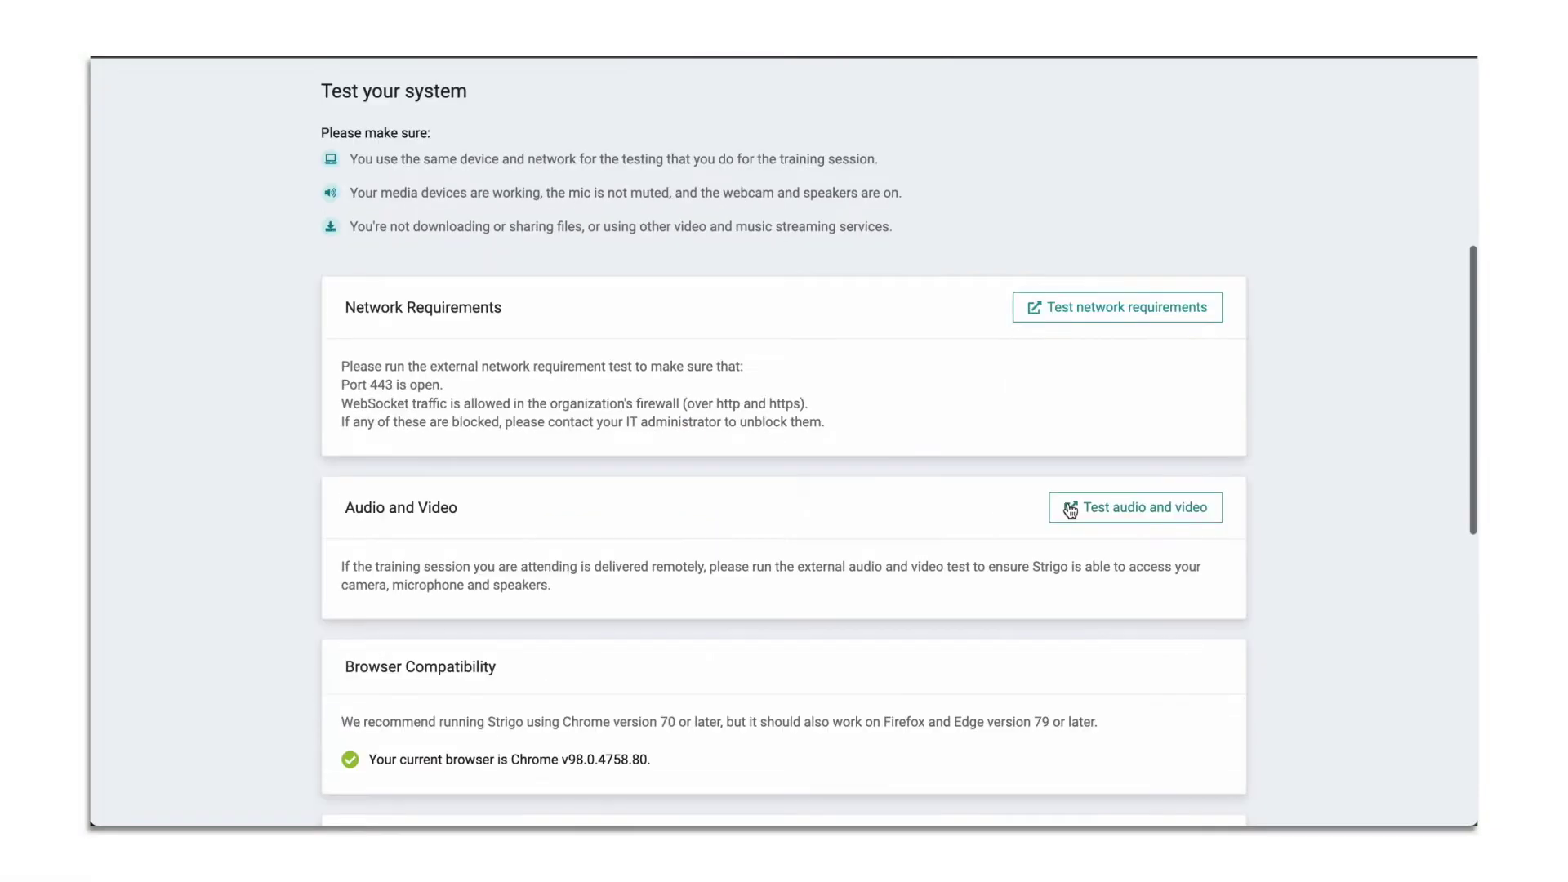
pyautogui.click(1070, 508)
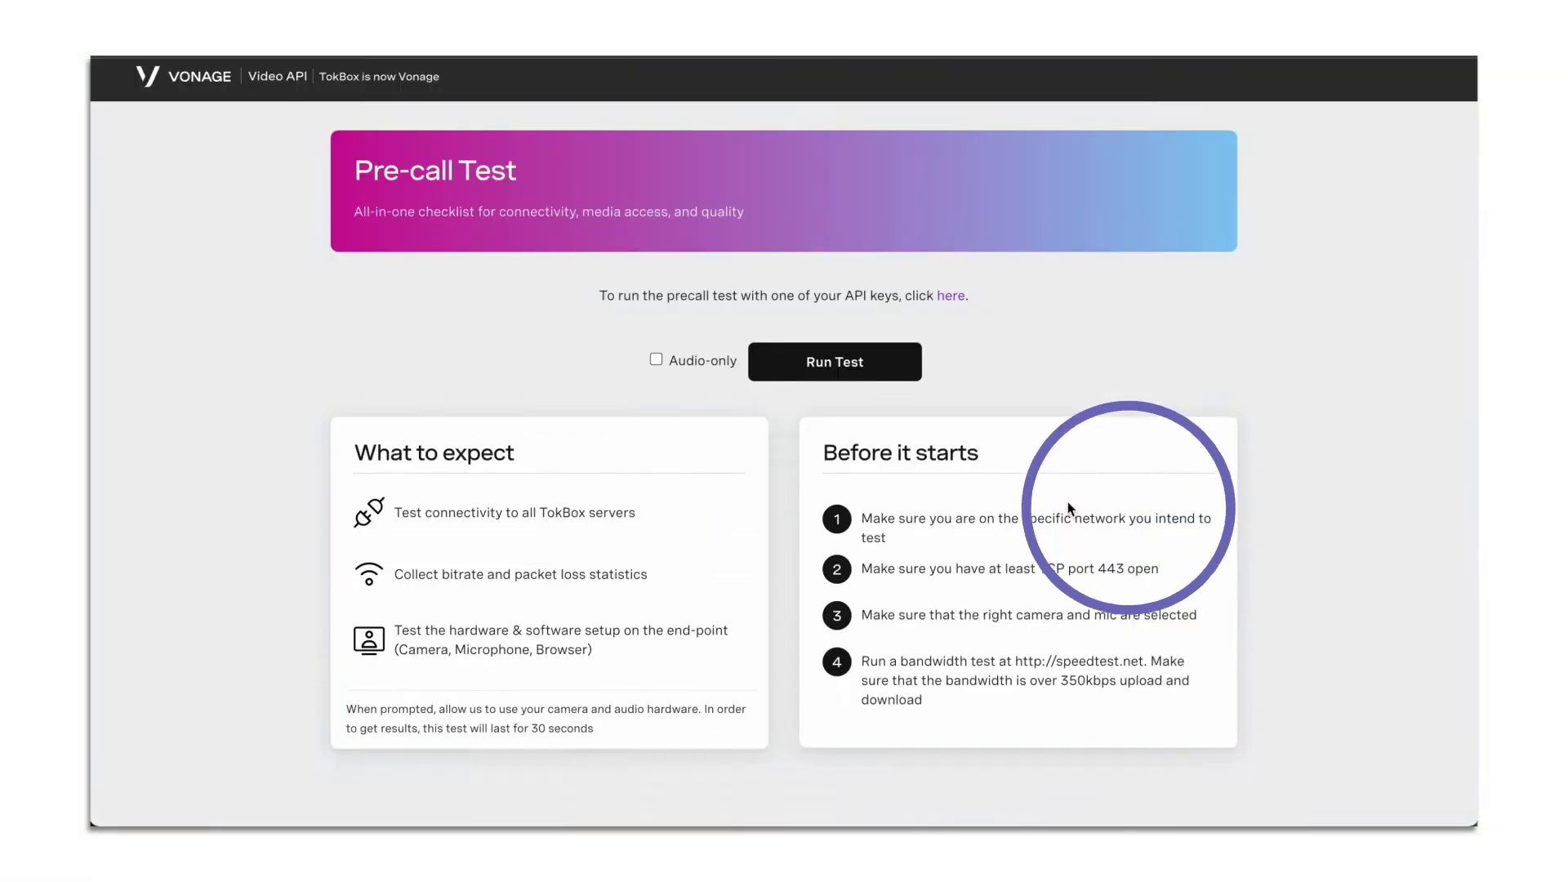
pyautogui.click(860, 360)
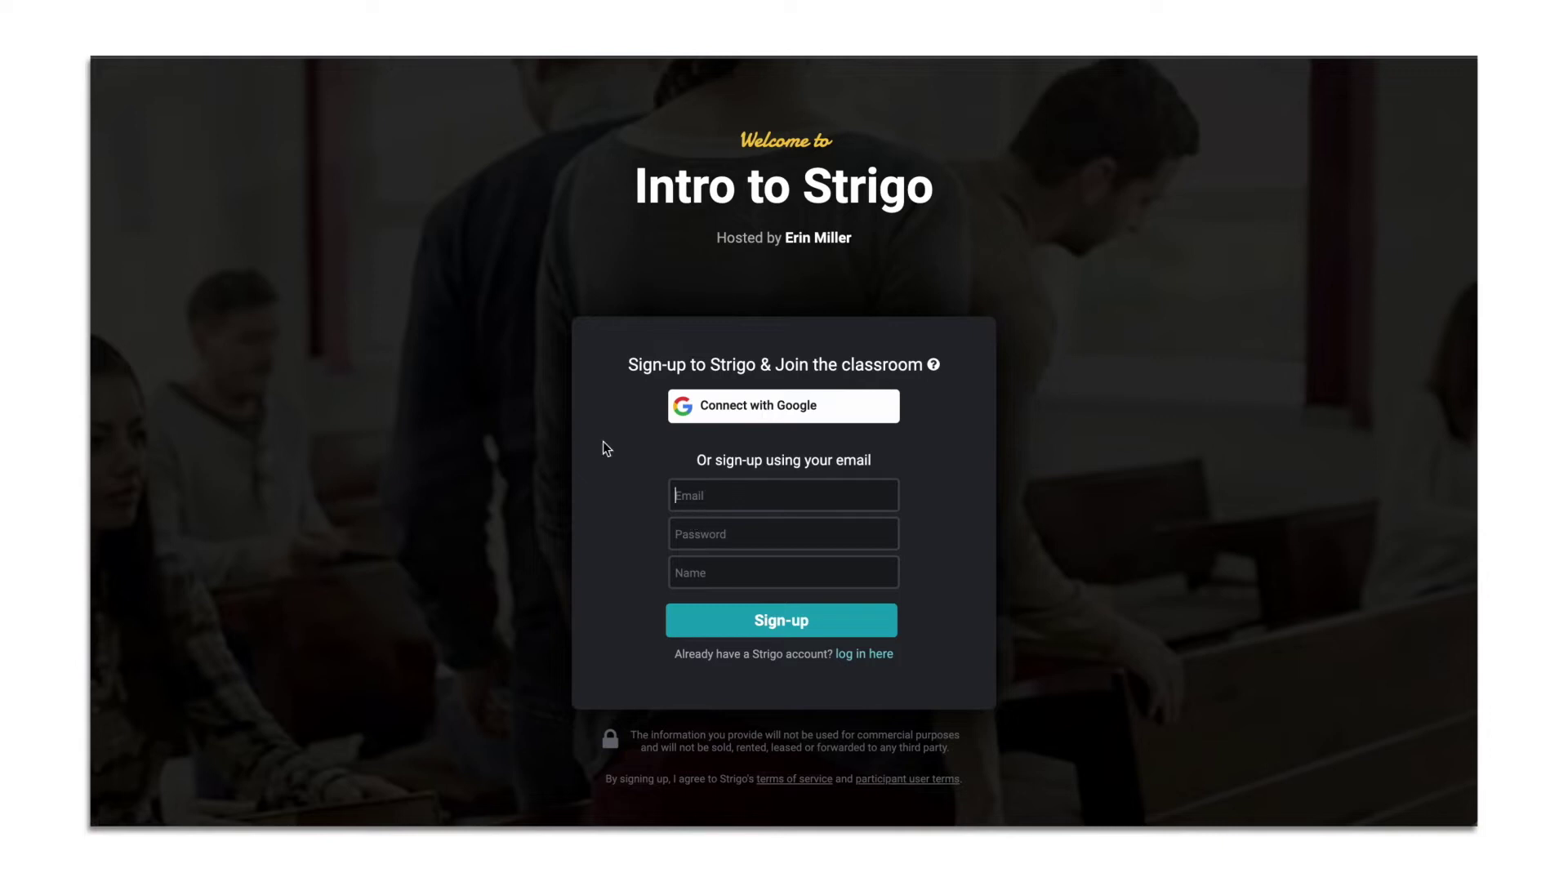
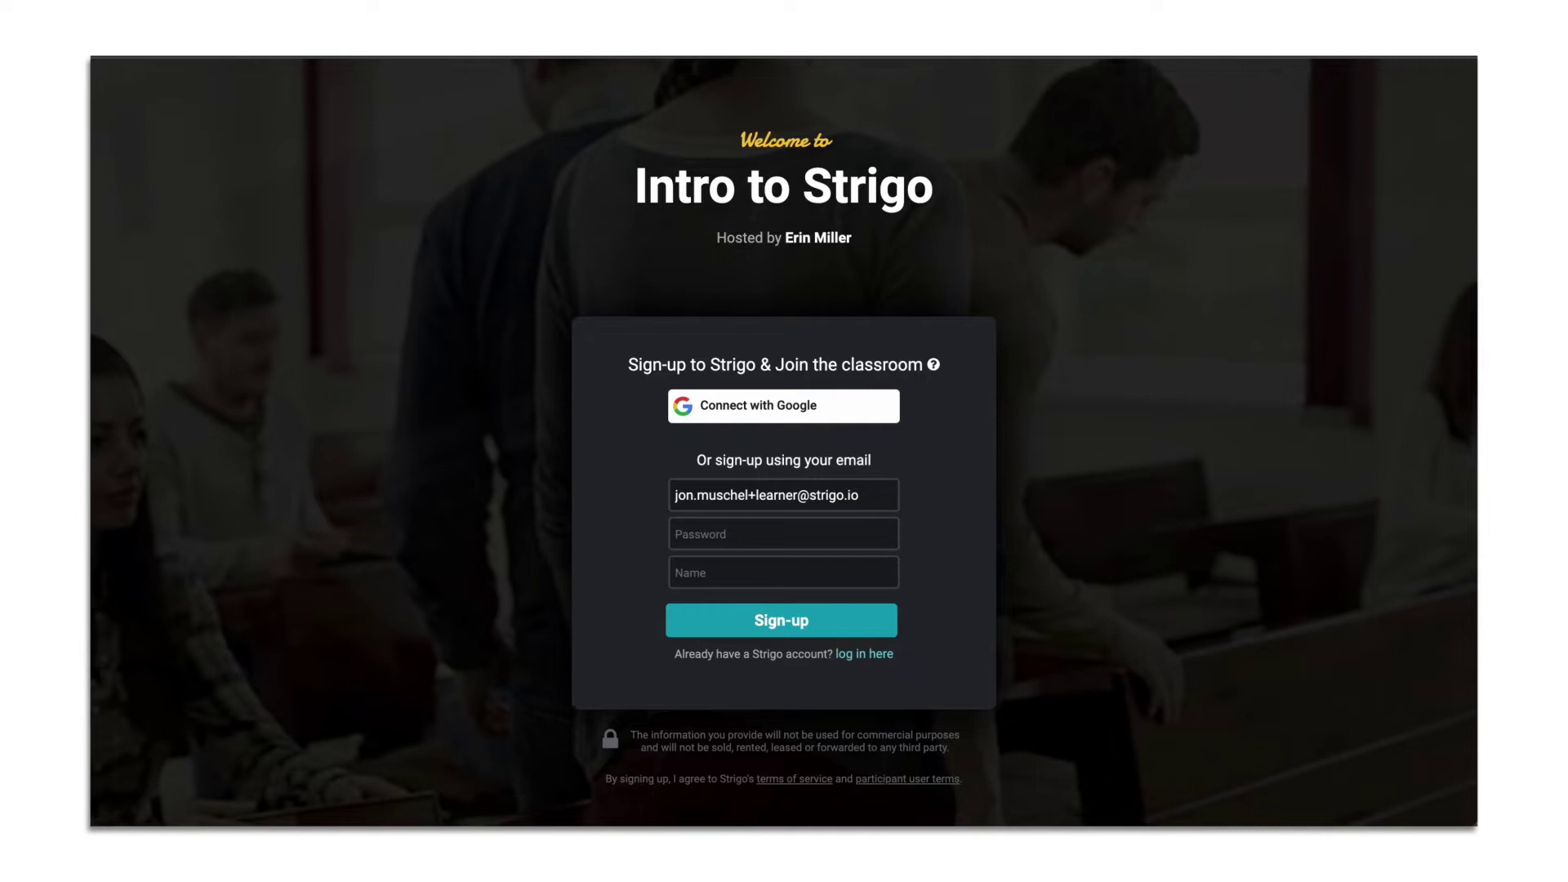
# Sign up with your email address, a password and your name, fixing the name typo
pyautogui.press('Tab')
pyautogui.write('••••••••••')
pyautogui.press('Tab')
pyautogui.write('Jonathna')
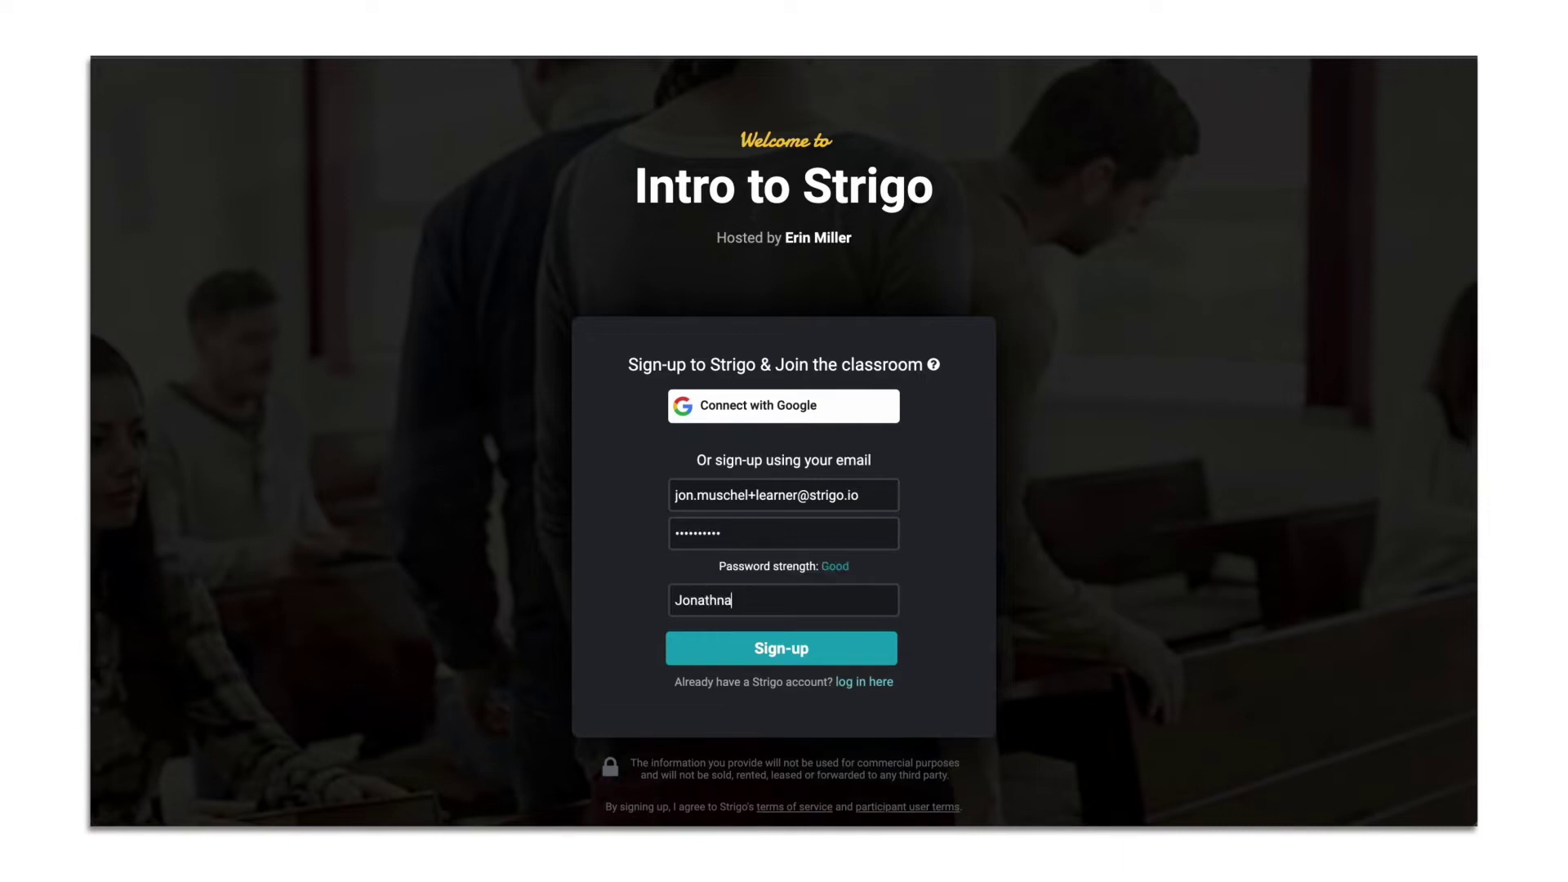
pyautogui.press('BackSpace')
pyautogui.press('BackSpace')
pyautogui.write('an')
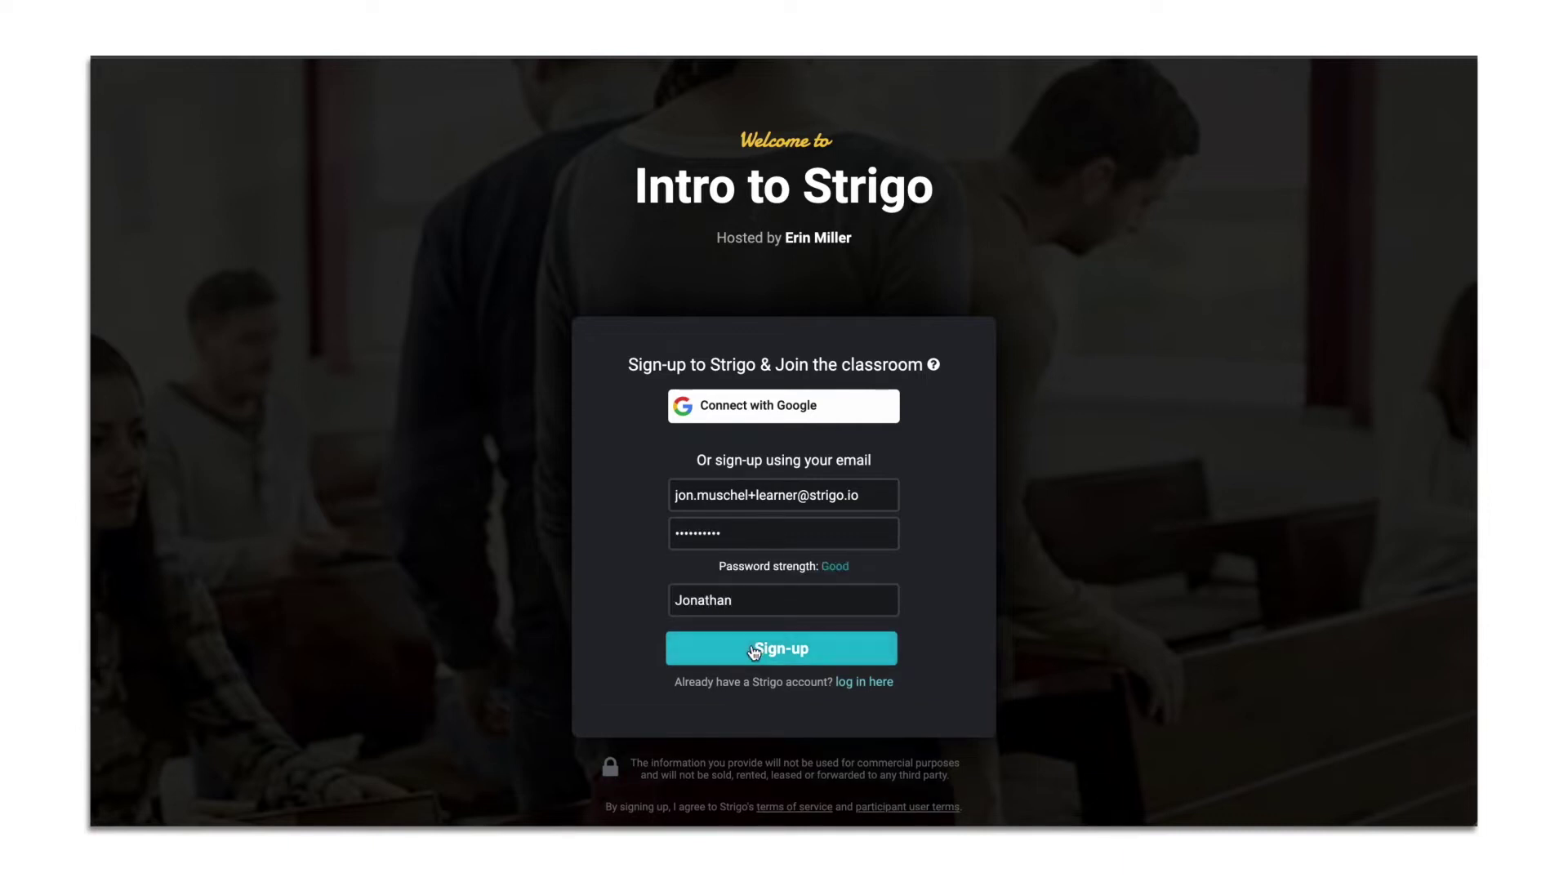
pyautogui.click(753, 651)
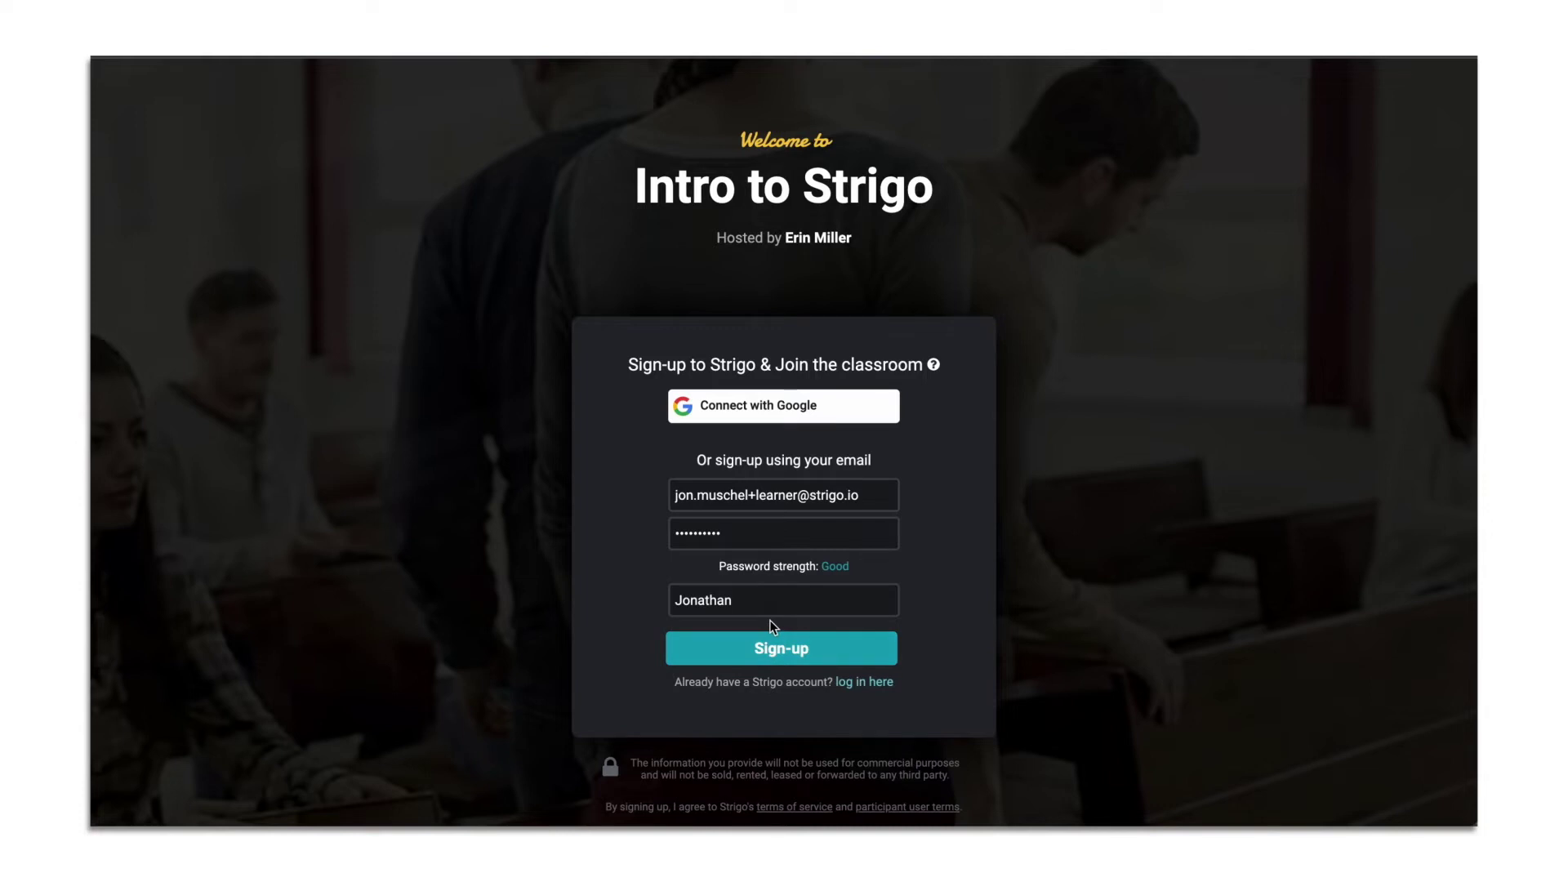
# Enter the instructor's 4-digit classroom token to join the Intro to Strigo classroom
pyautogui.click(755, 595)
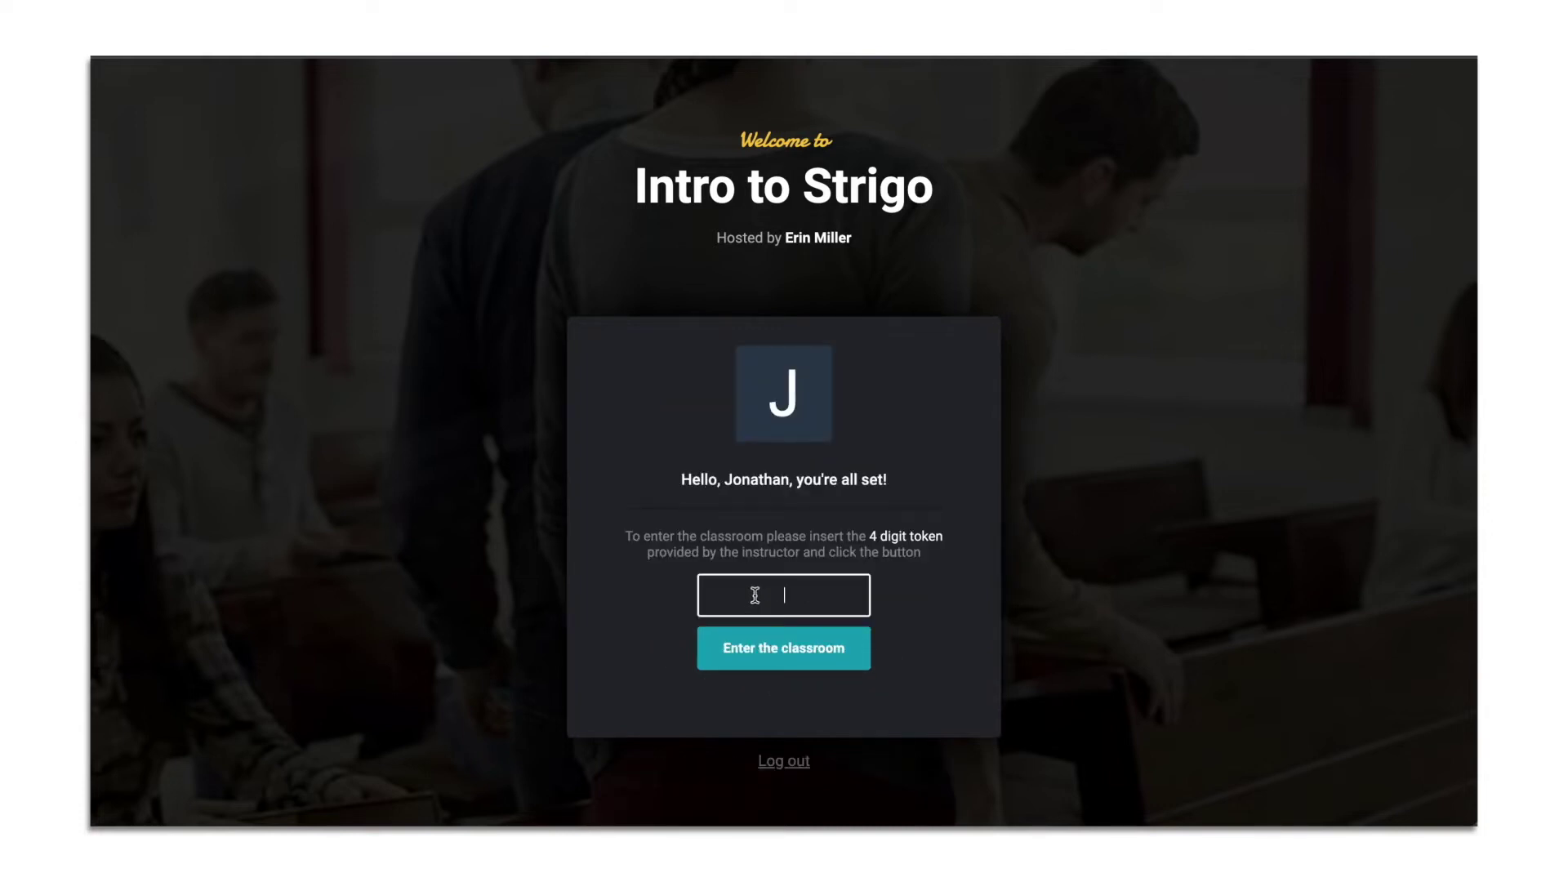
pyautogui.click(774, 659)
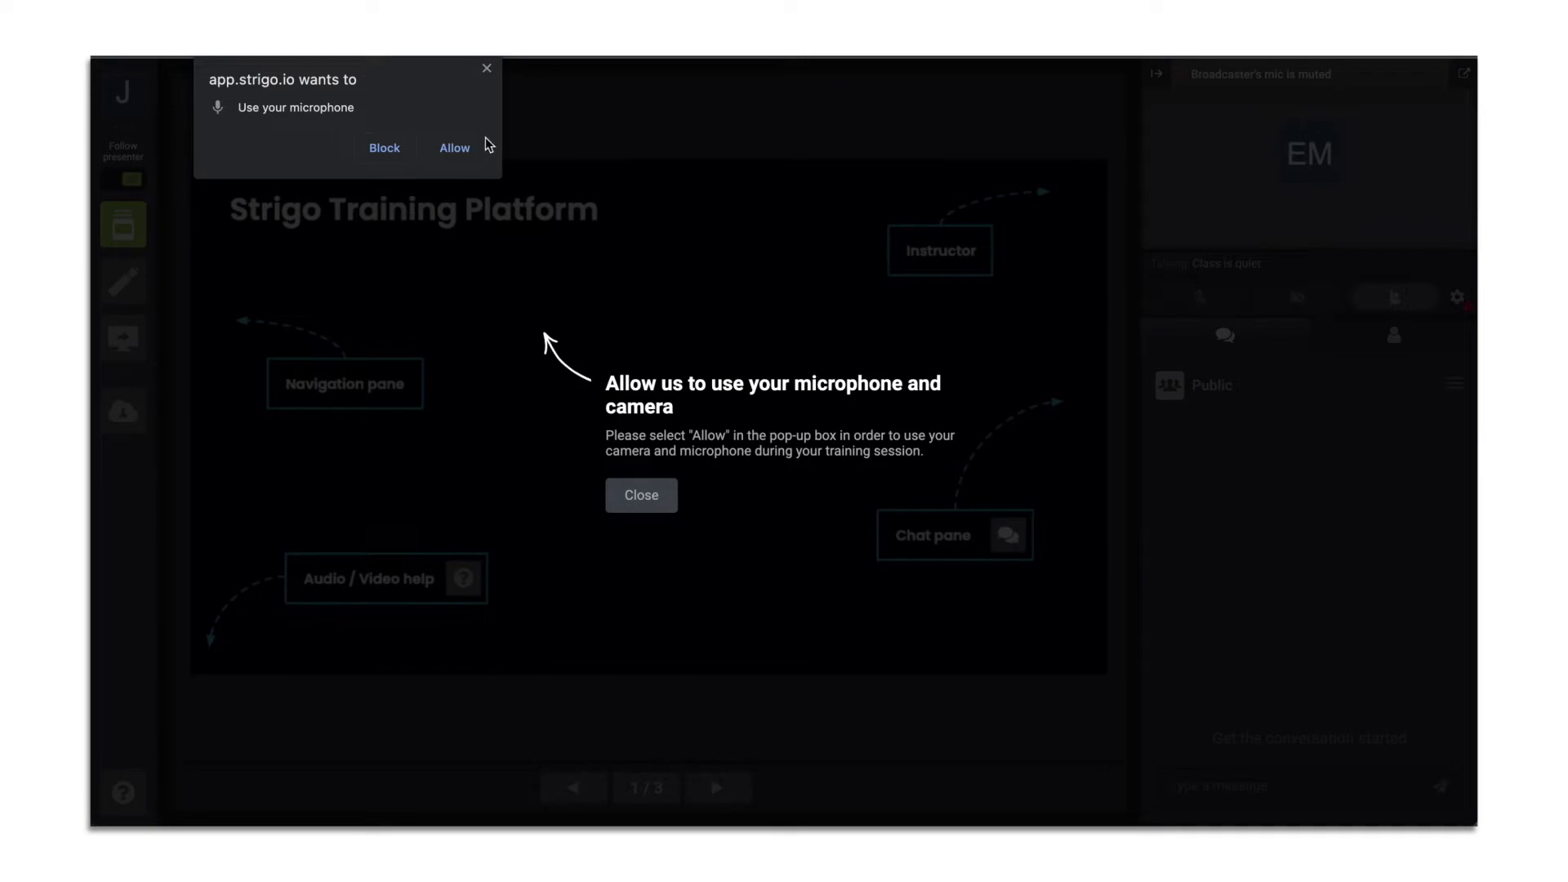
# Allow microphone and camera access, then post 'Hi' in the public chat
pyautogui.click(469, 149)
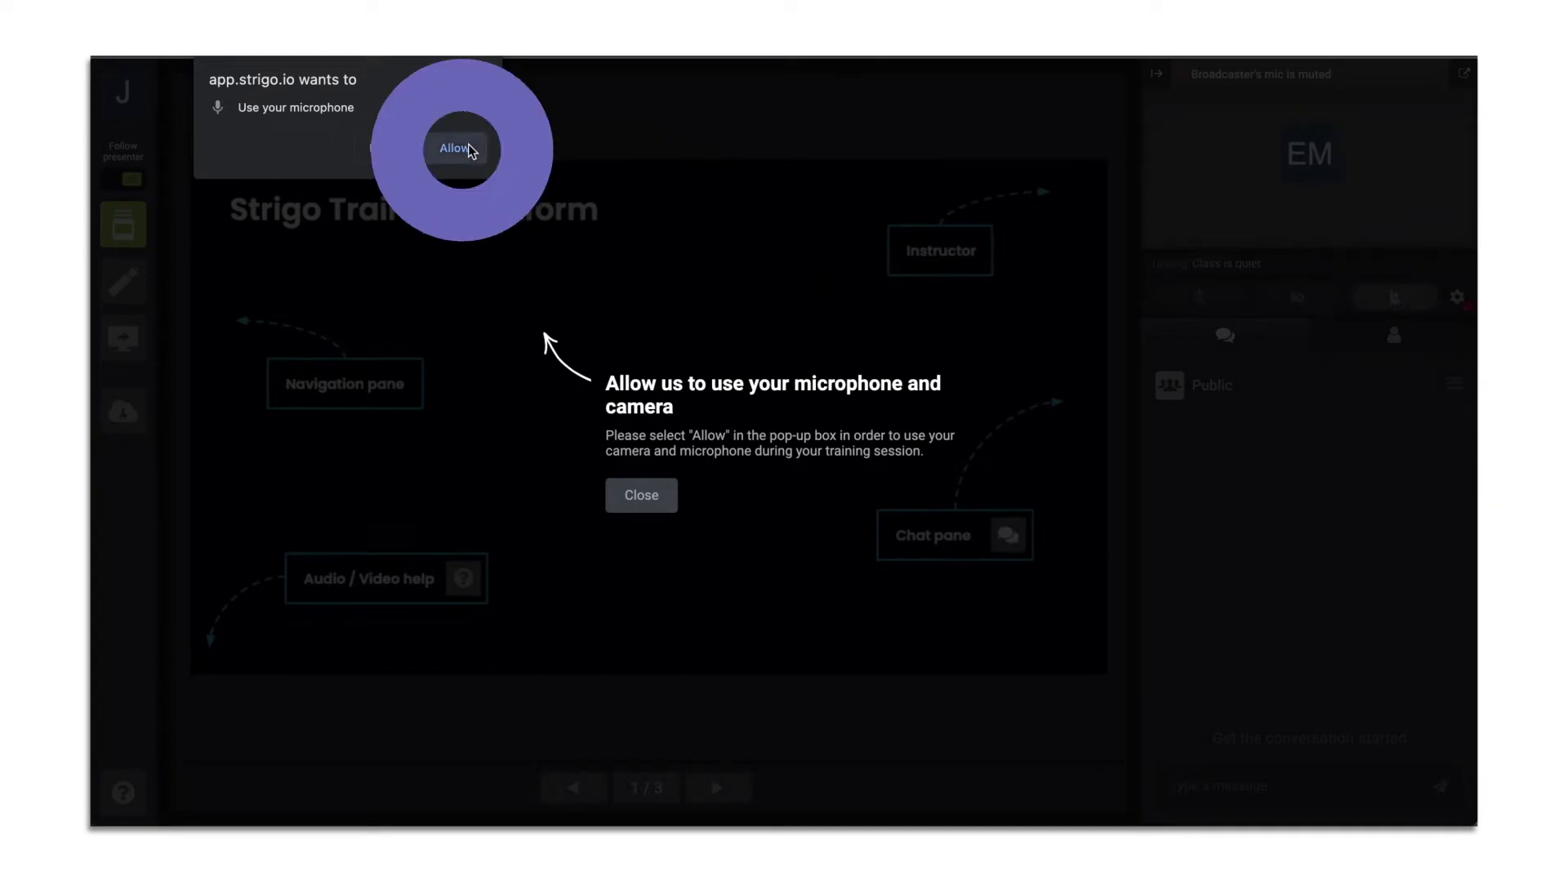
pyautogui.click(469, 150)
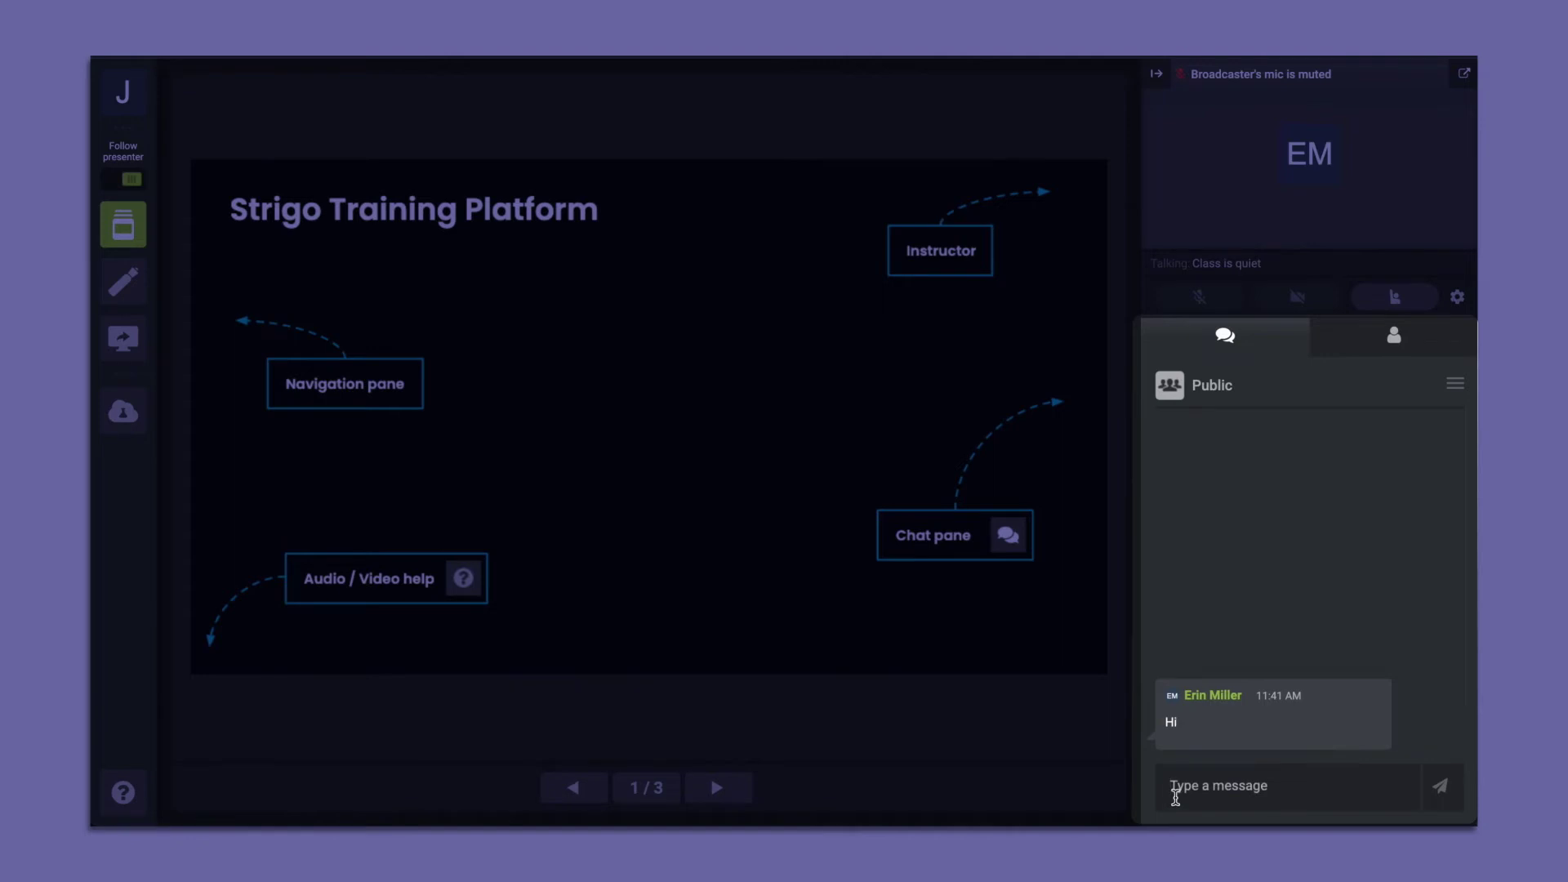
pyautogui.click(1175, 796)
pyautogui.write('Hi')
pyautogui.press('Return')
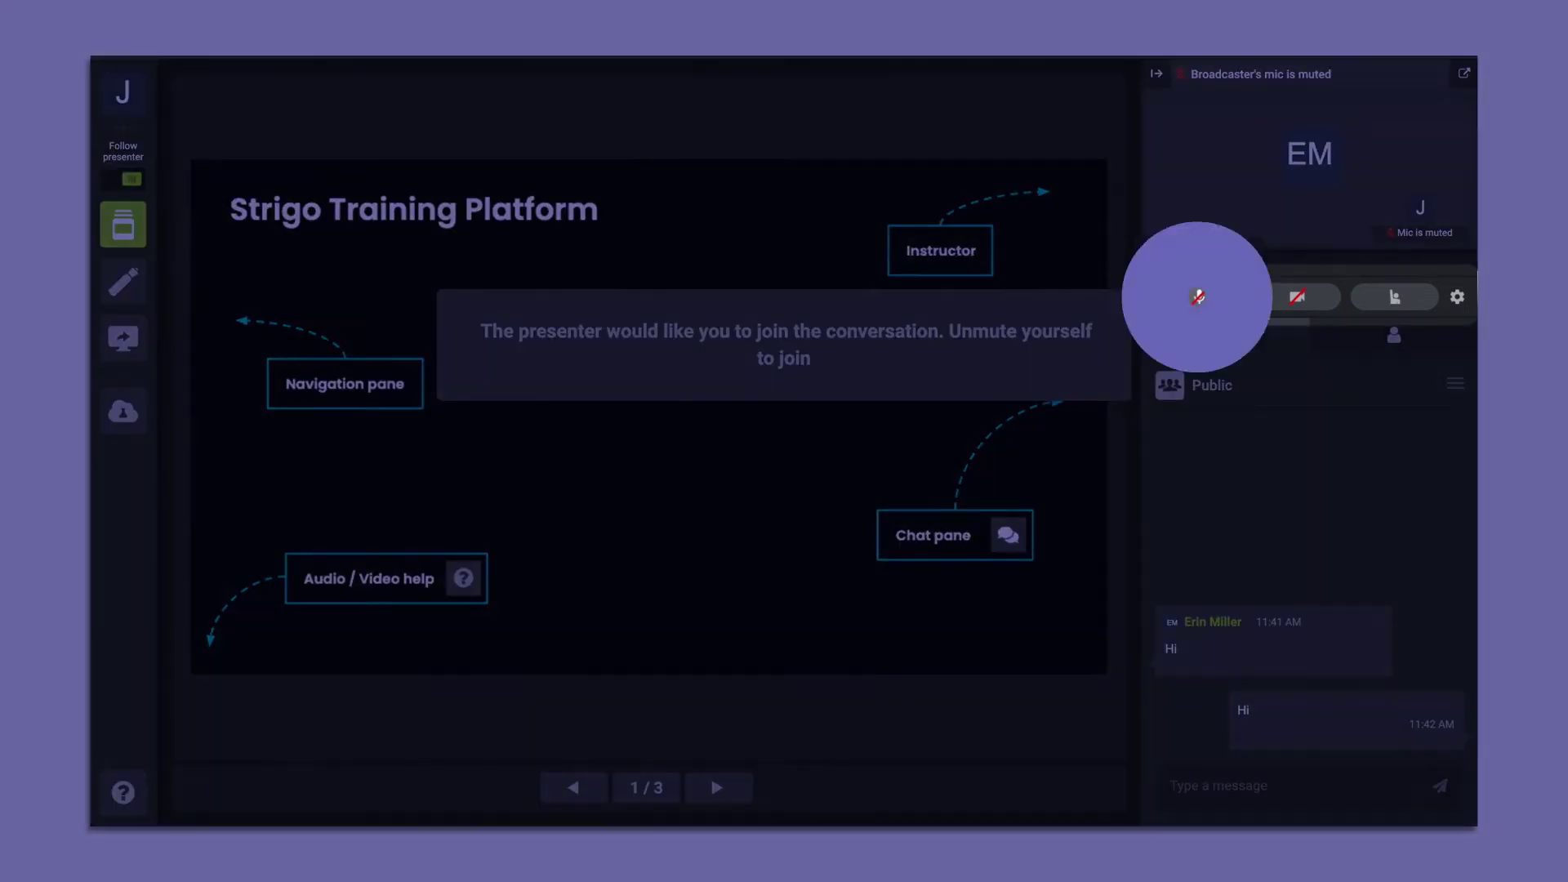
# Toggle the microphone and camera on and off, then raise your hand
pyautogui.click(1220, 299)
pyautogui.click(1220, 299)
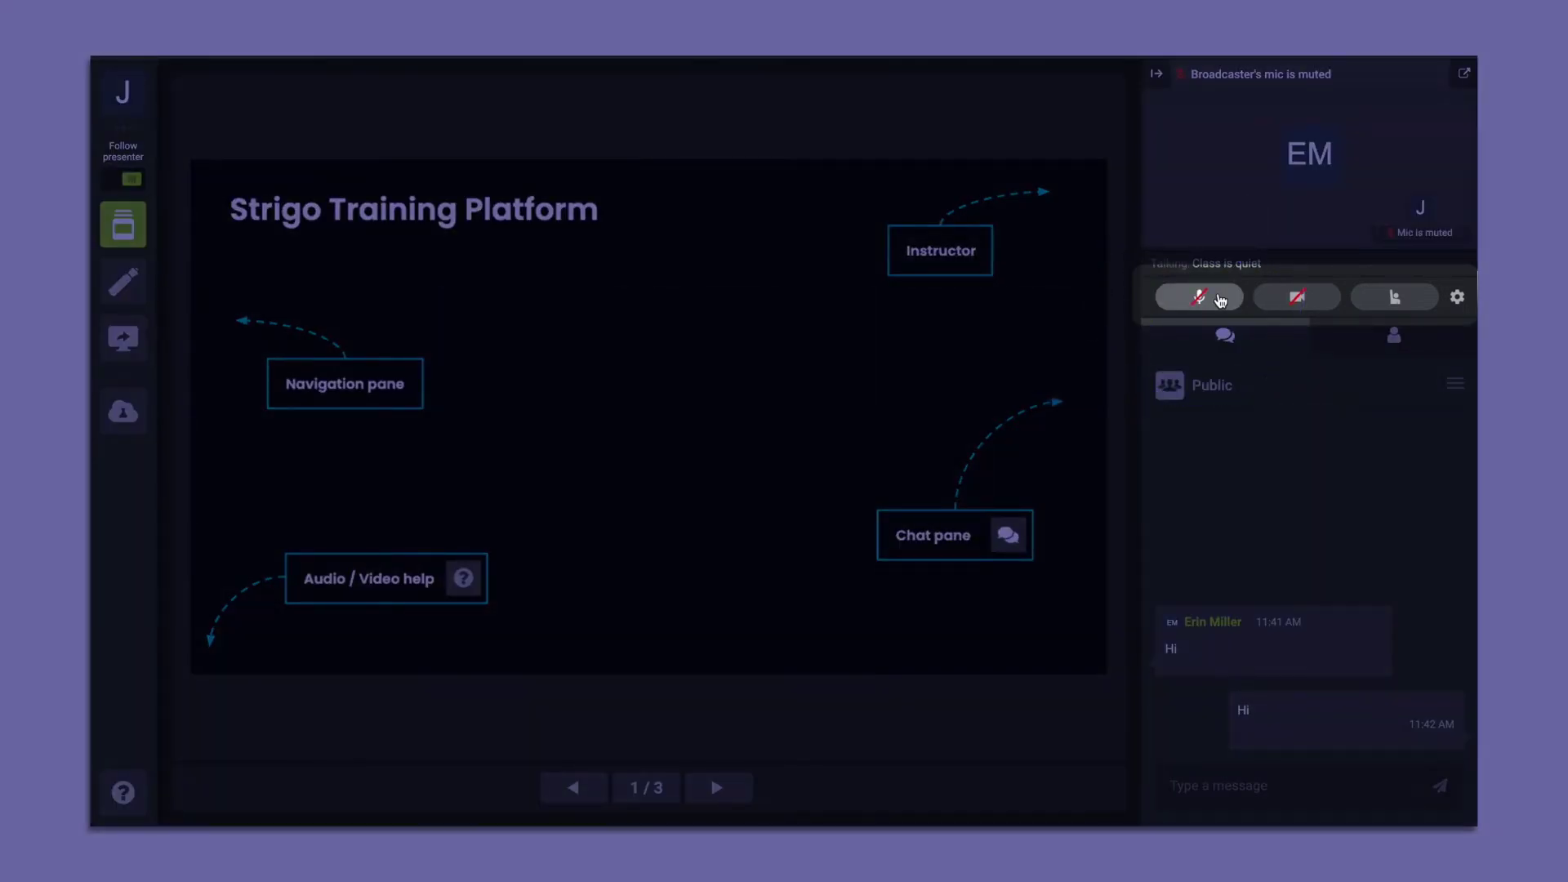
pyautogui.click(1282, 302)
pyautogui.click(1281, 302)
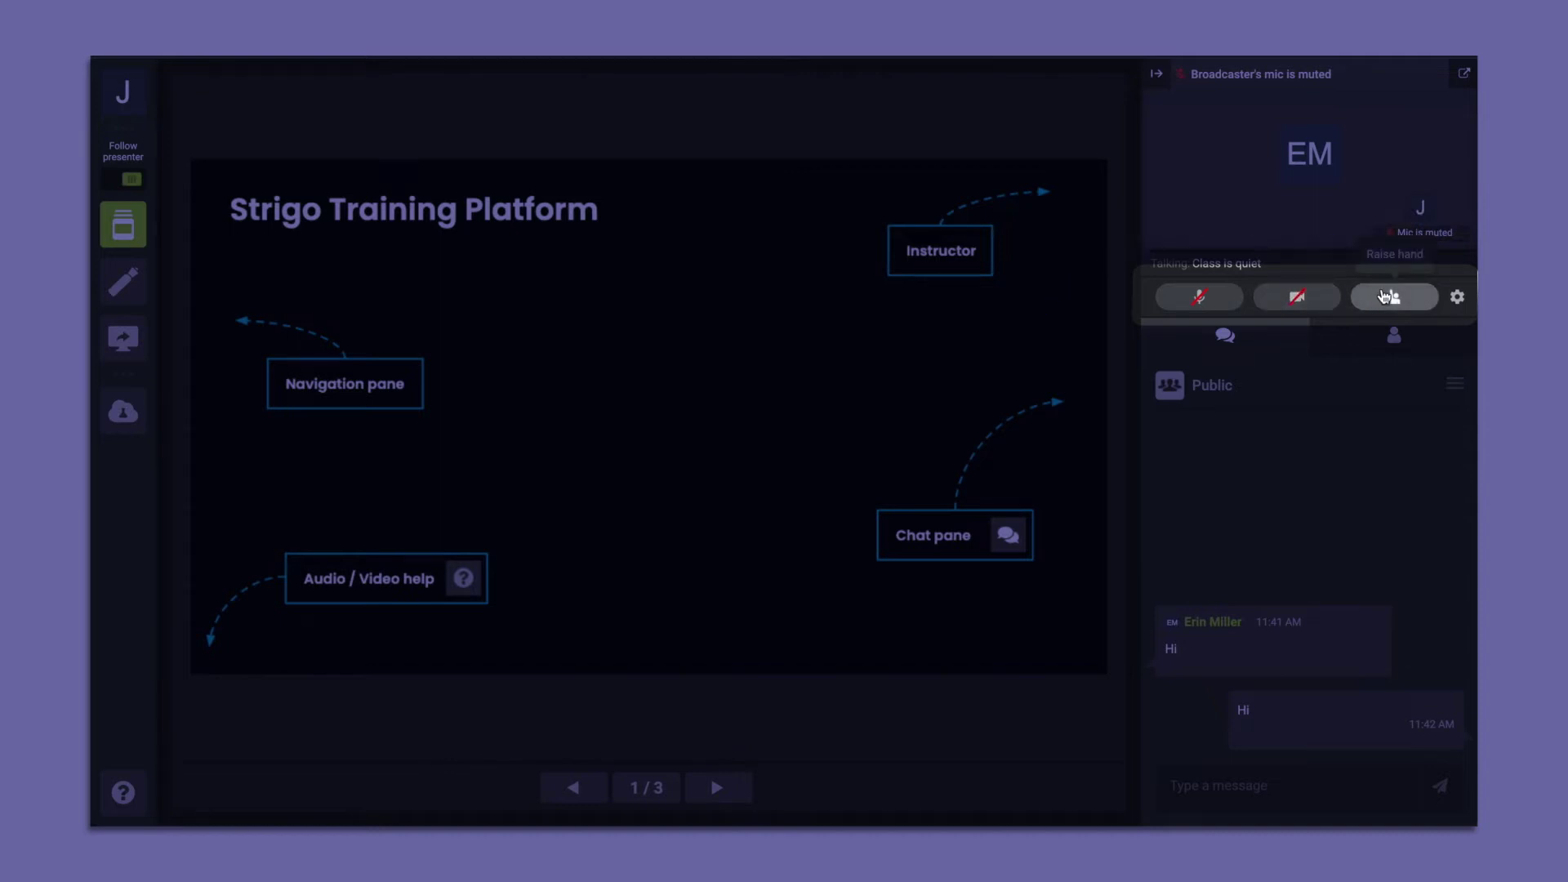
pyautogui.click(1386, 296)
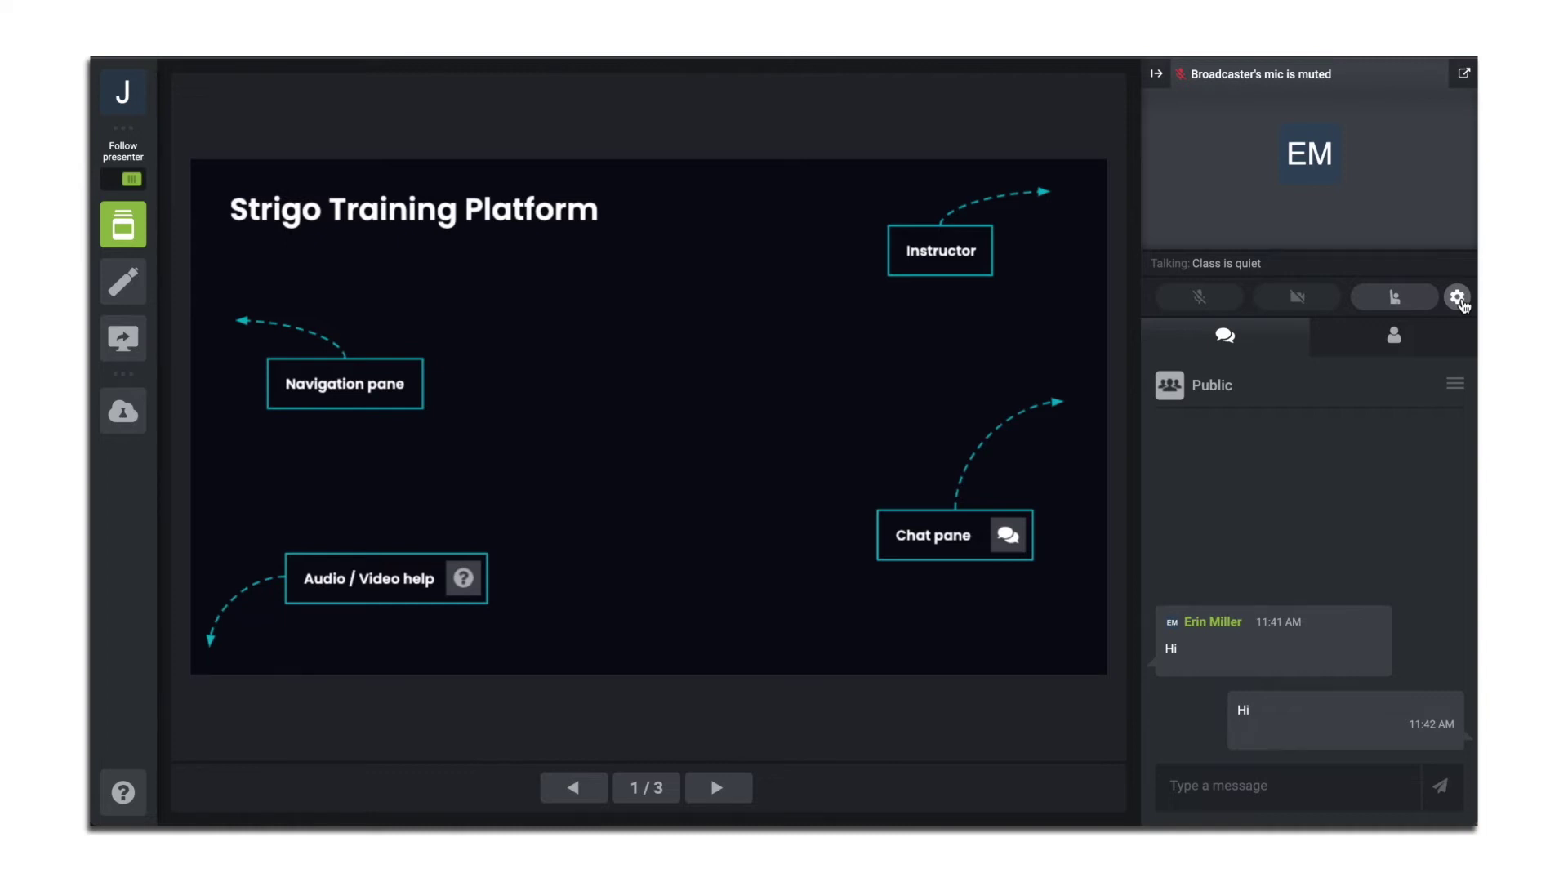
# Restart the audio-video session through the settings' troubleshooting option
pyautogui.click(1457, 298)
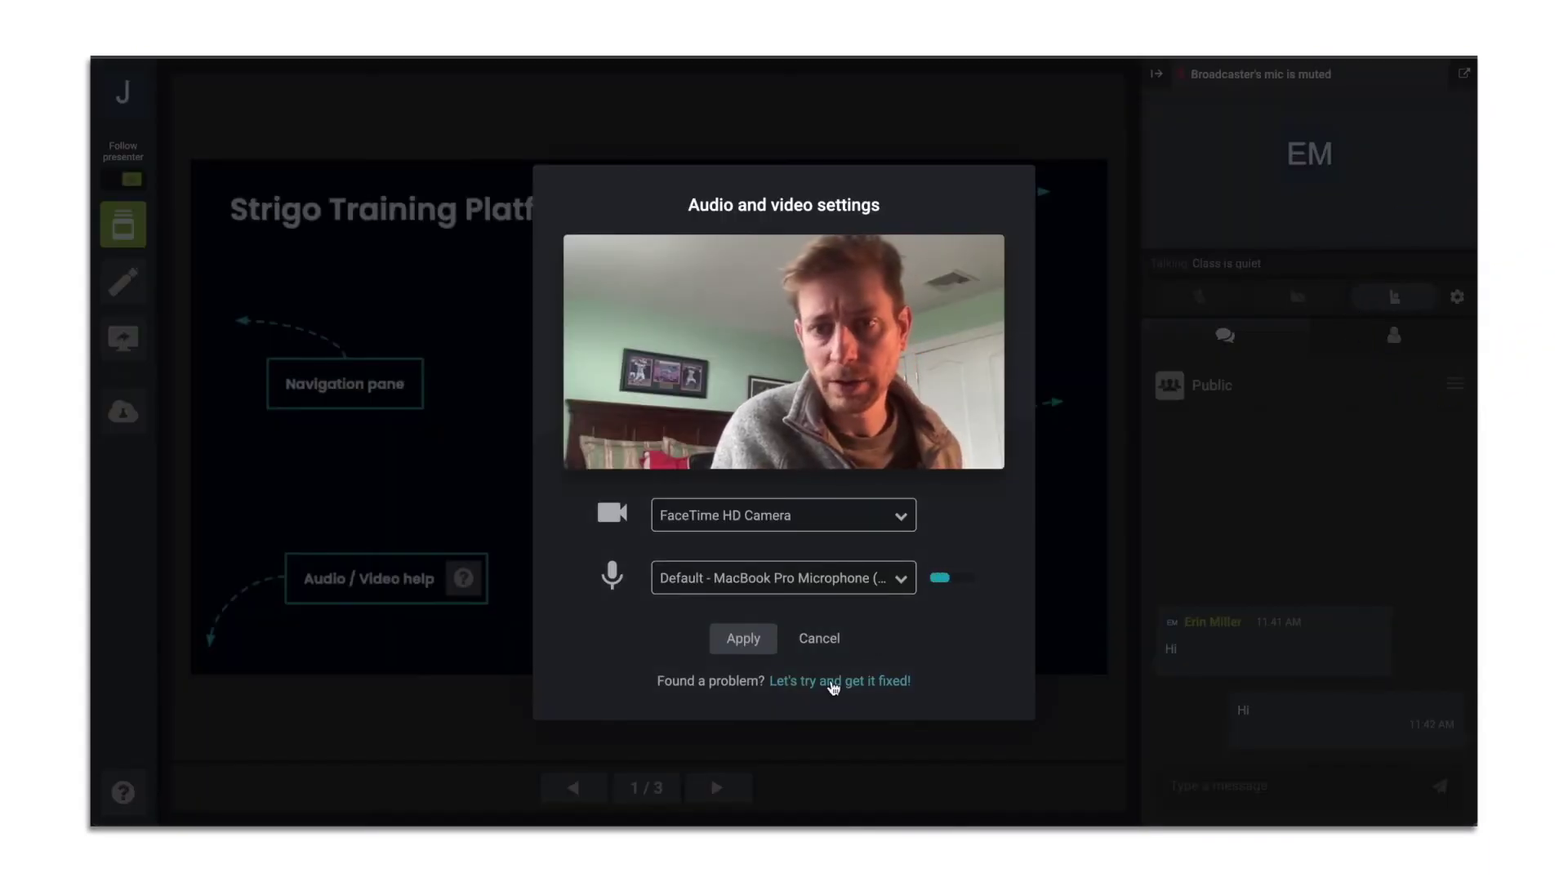
pyautogui.click(833, 683)
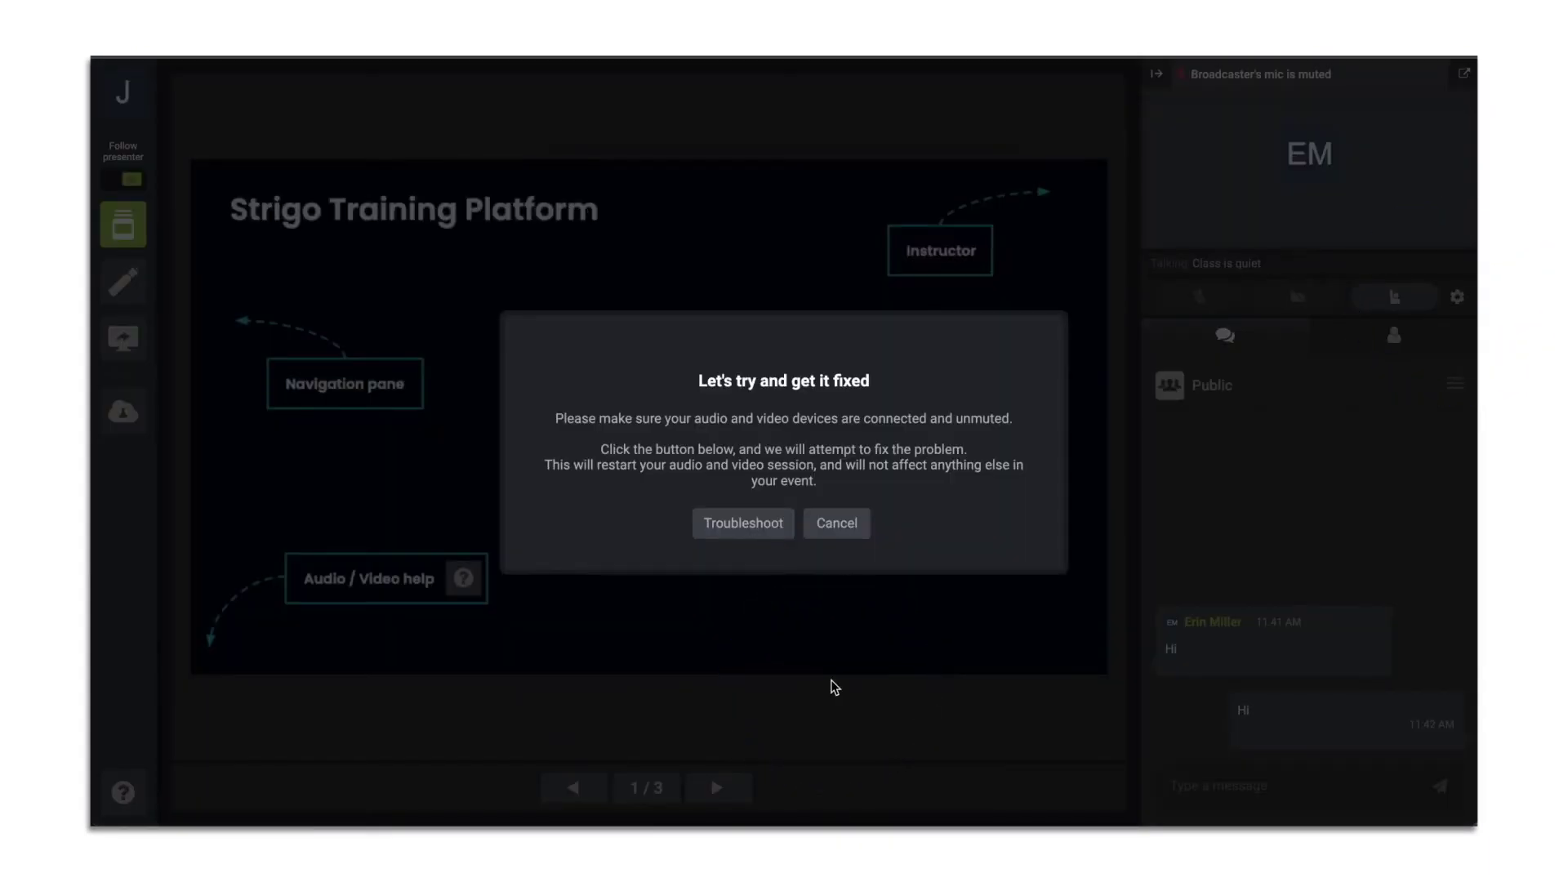
pyautogui.click(762, 527)
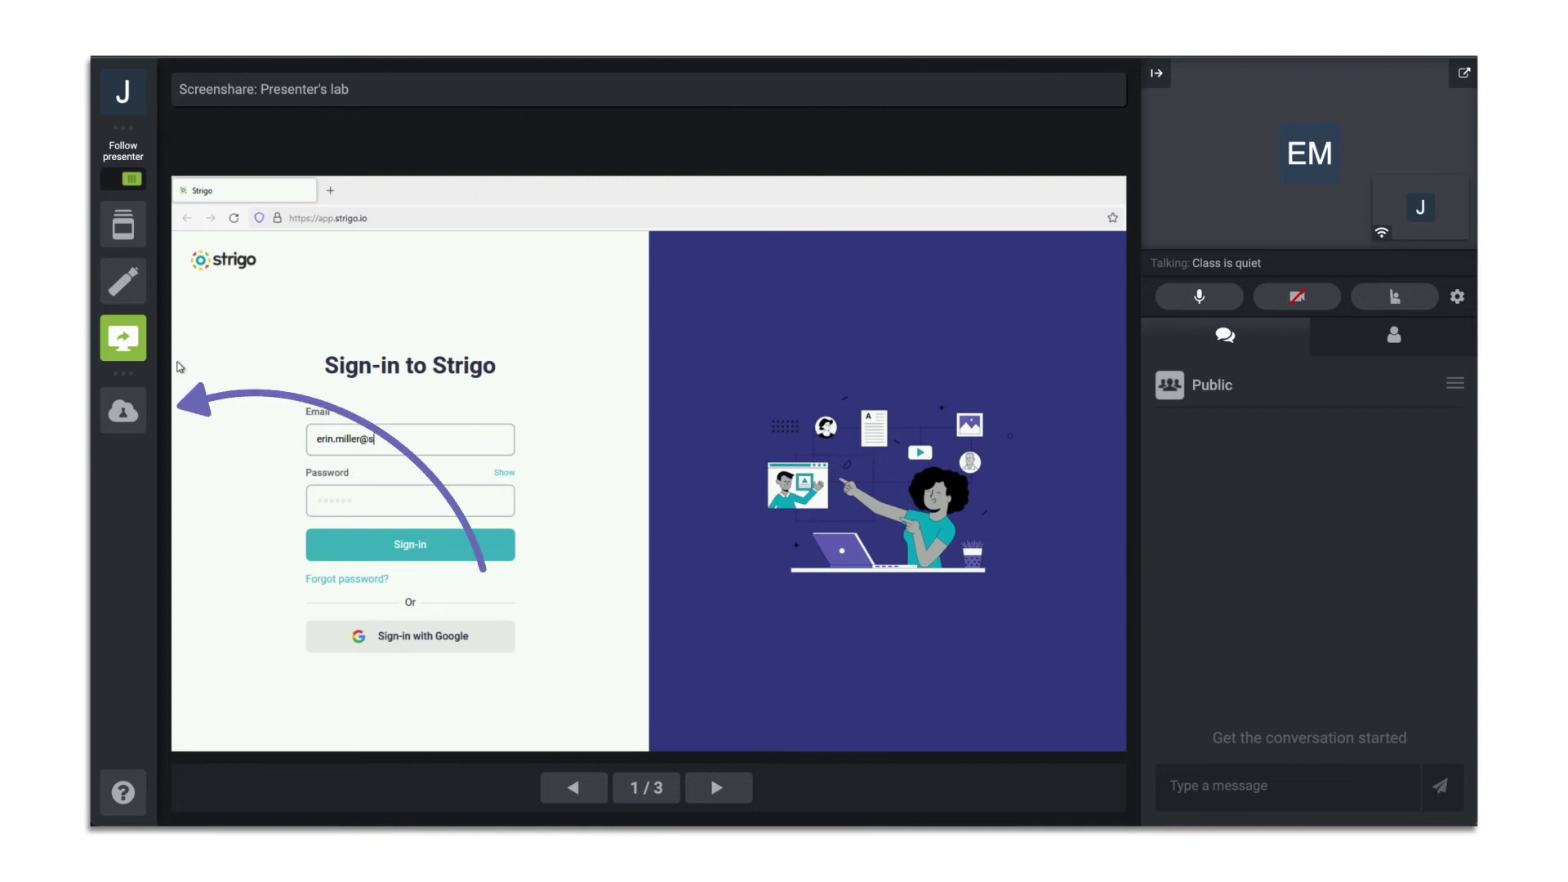
# Open your lab from the cloud icon, then collapse and re-expand the Exercise 1 - Log In panel
pyautogui.click(123, 411)
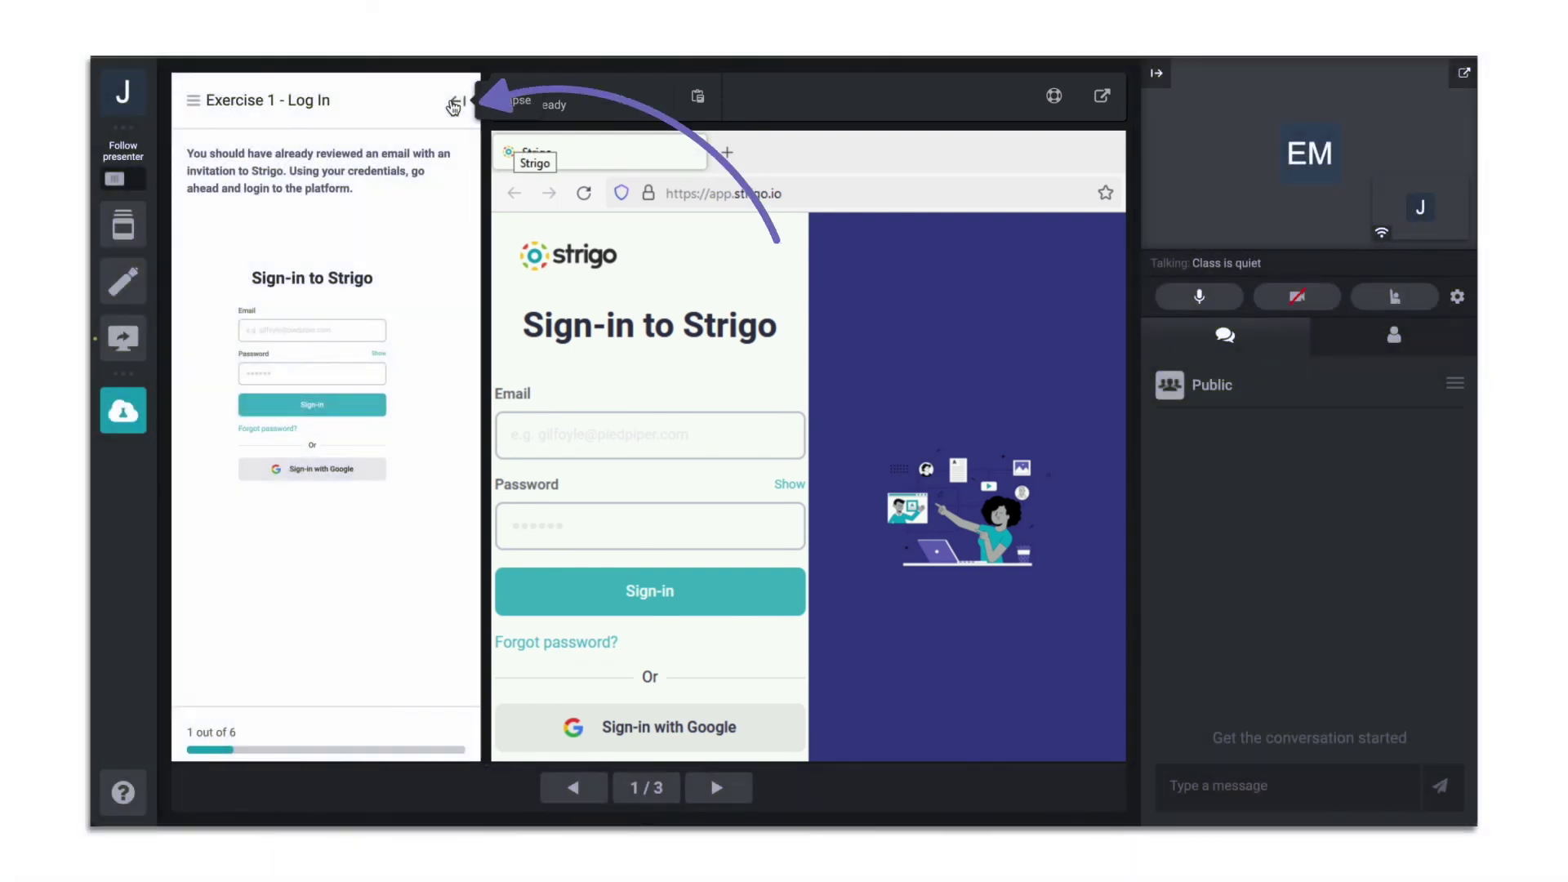
pyautogui.click(453, 104)
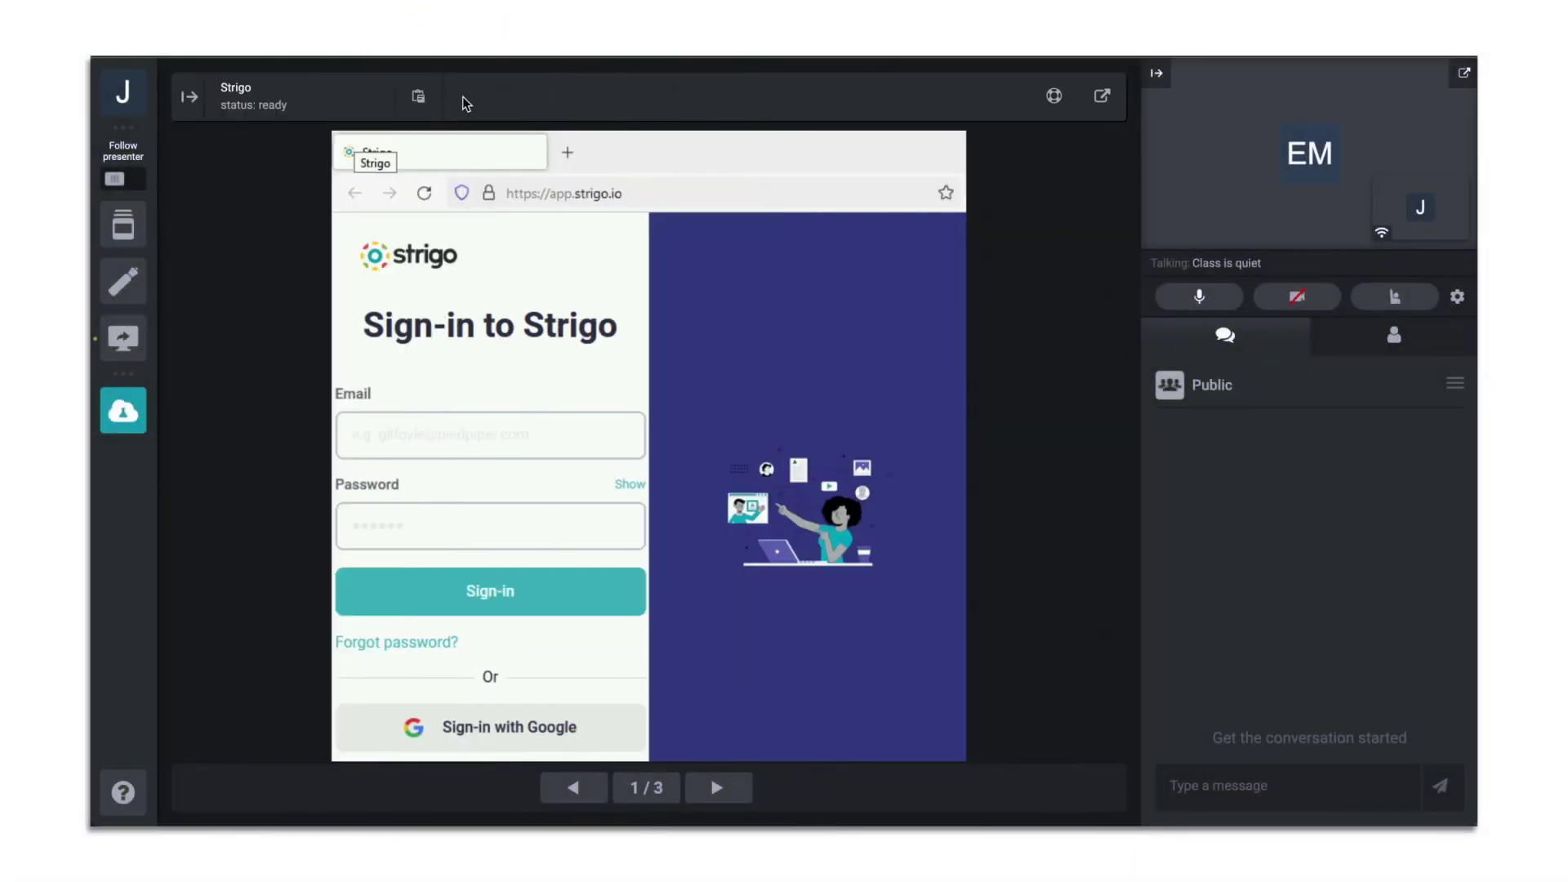
pyautogui.click(189, 97)
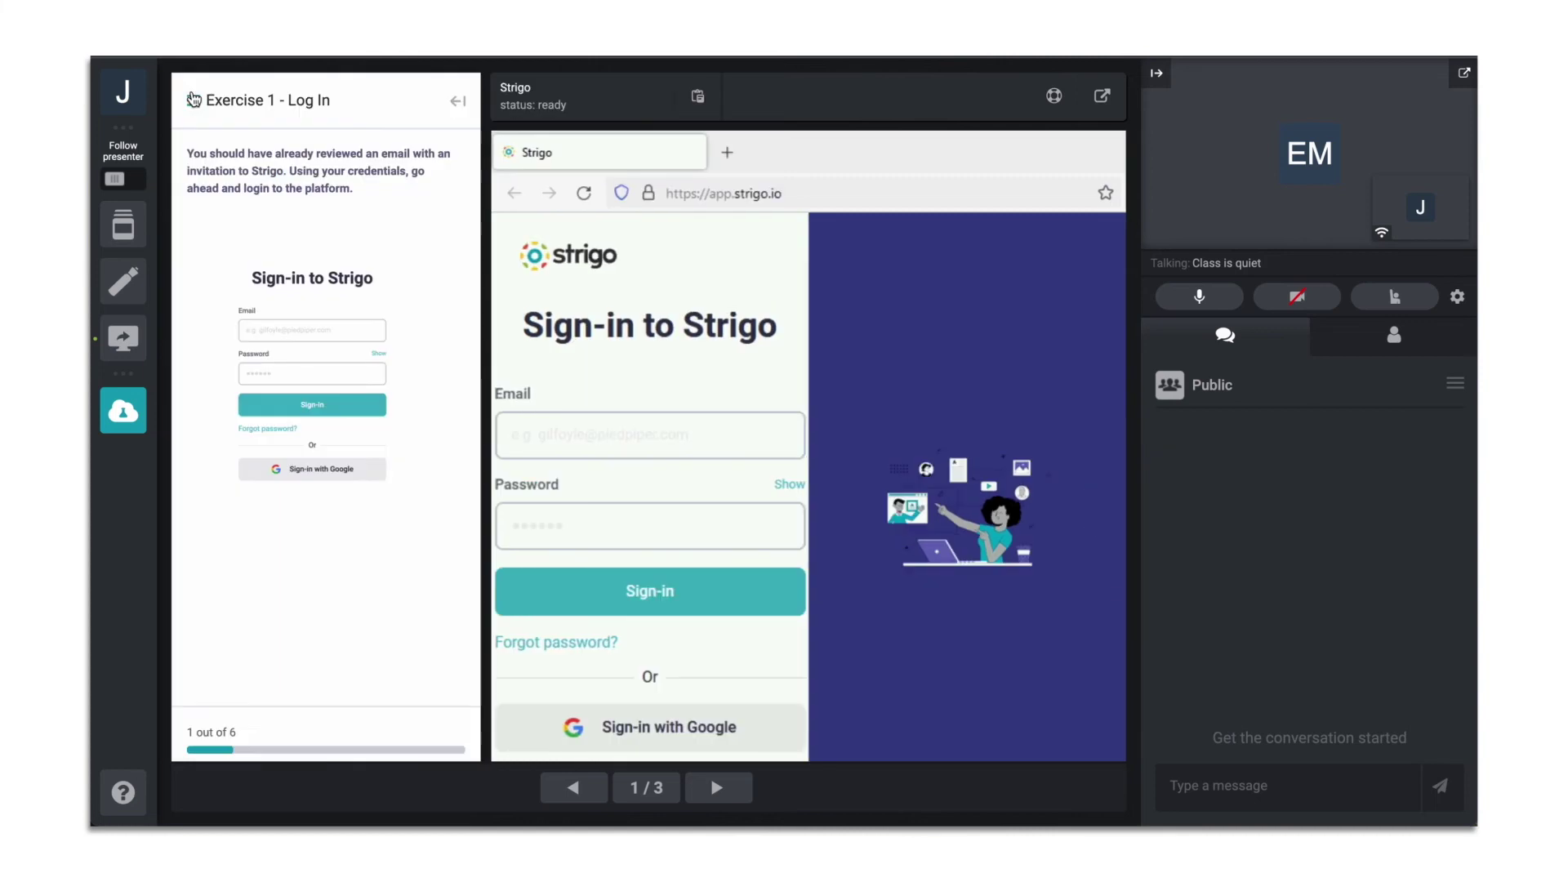
# Enter the sign-in email in the lab and copy text through the Clipboard panel
pyautogui.click(557, 433)
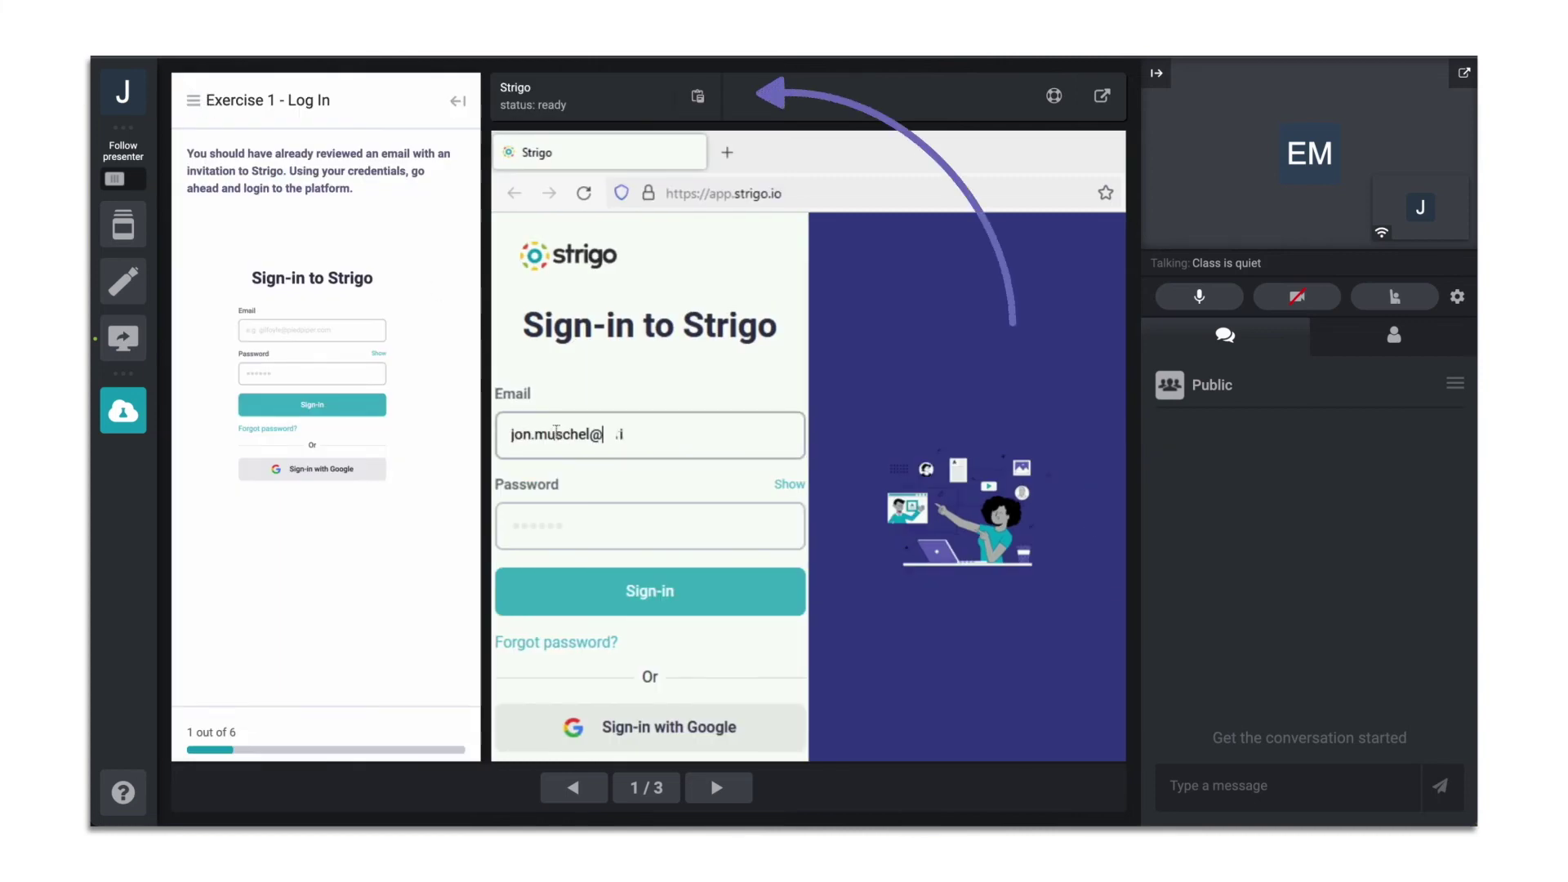
pyautogui.click(697, 96)
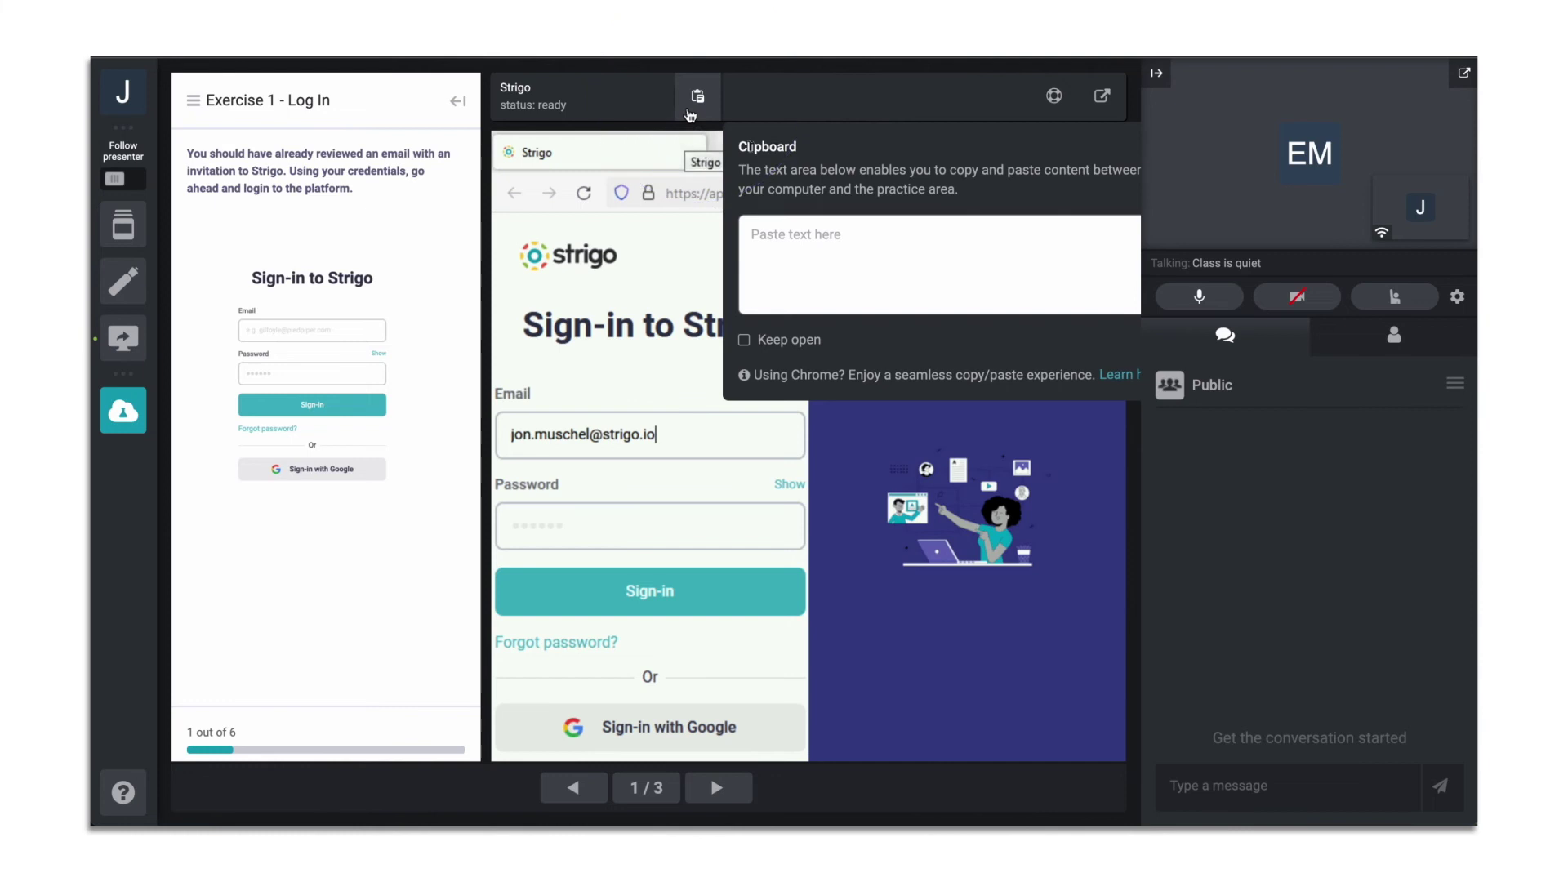
pyautogui.click(742, 236)
pyautogui.write('Password')
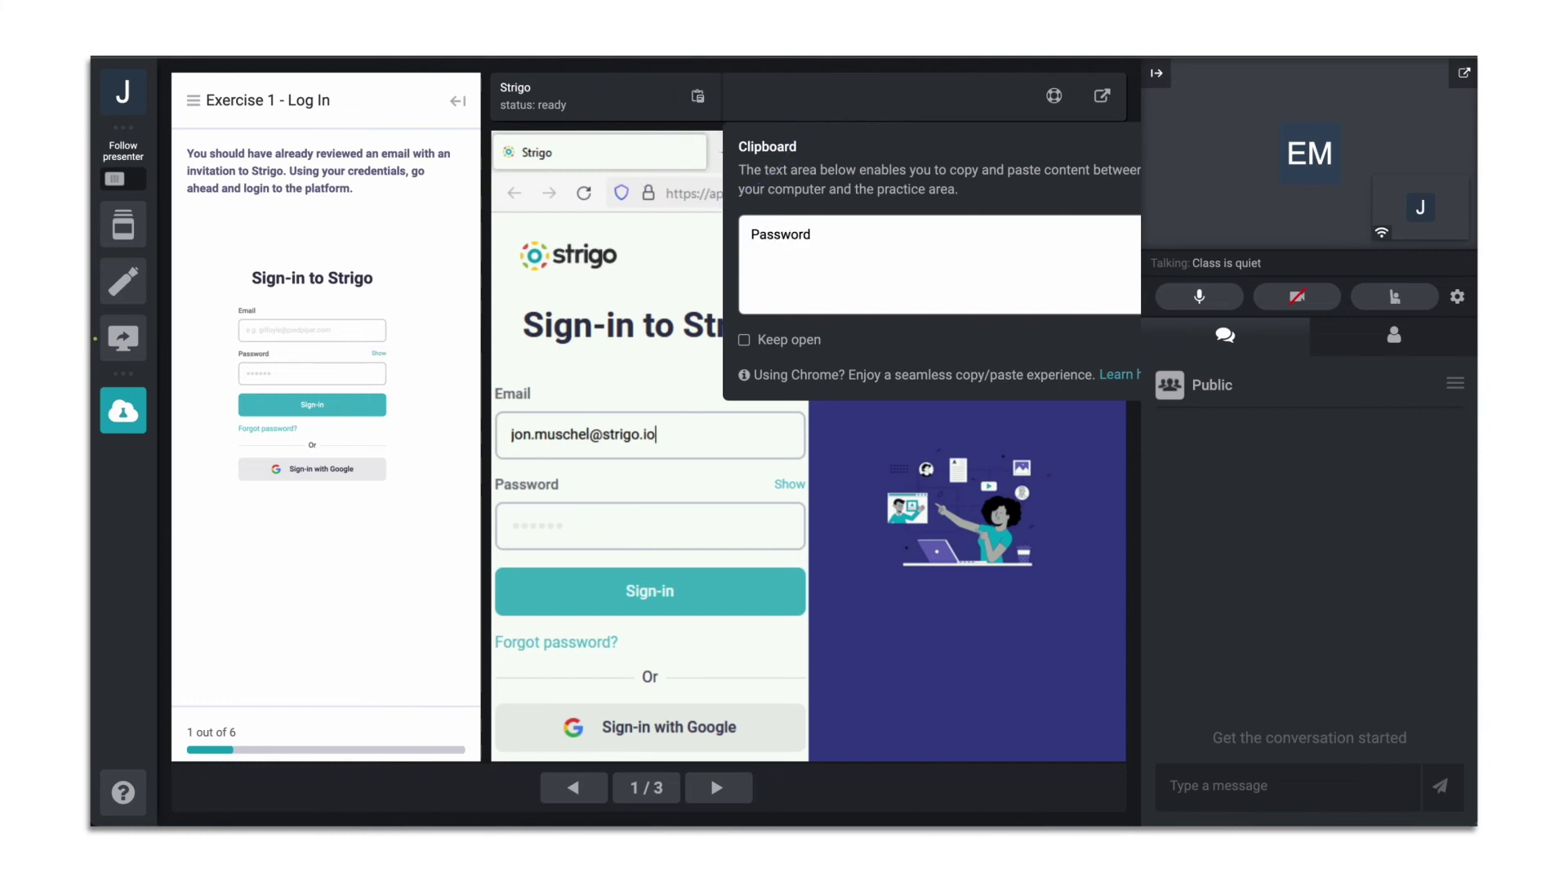
pyautogui.hotkey('ctrl', 'a')
# Paste the copied text as the lab password and call the instructor for assistance
pyautogui.click(584, 511)
pyautogui.rightClick(585, 511)
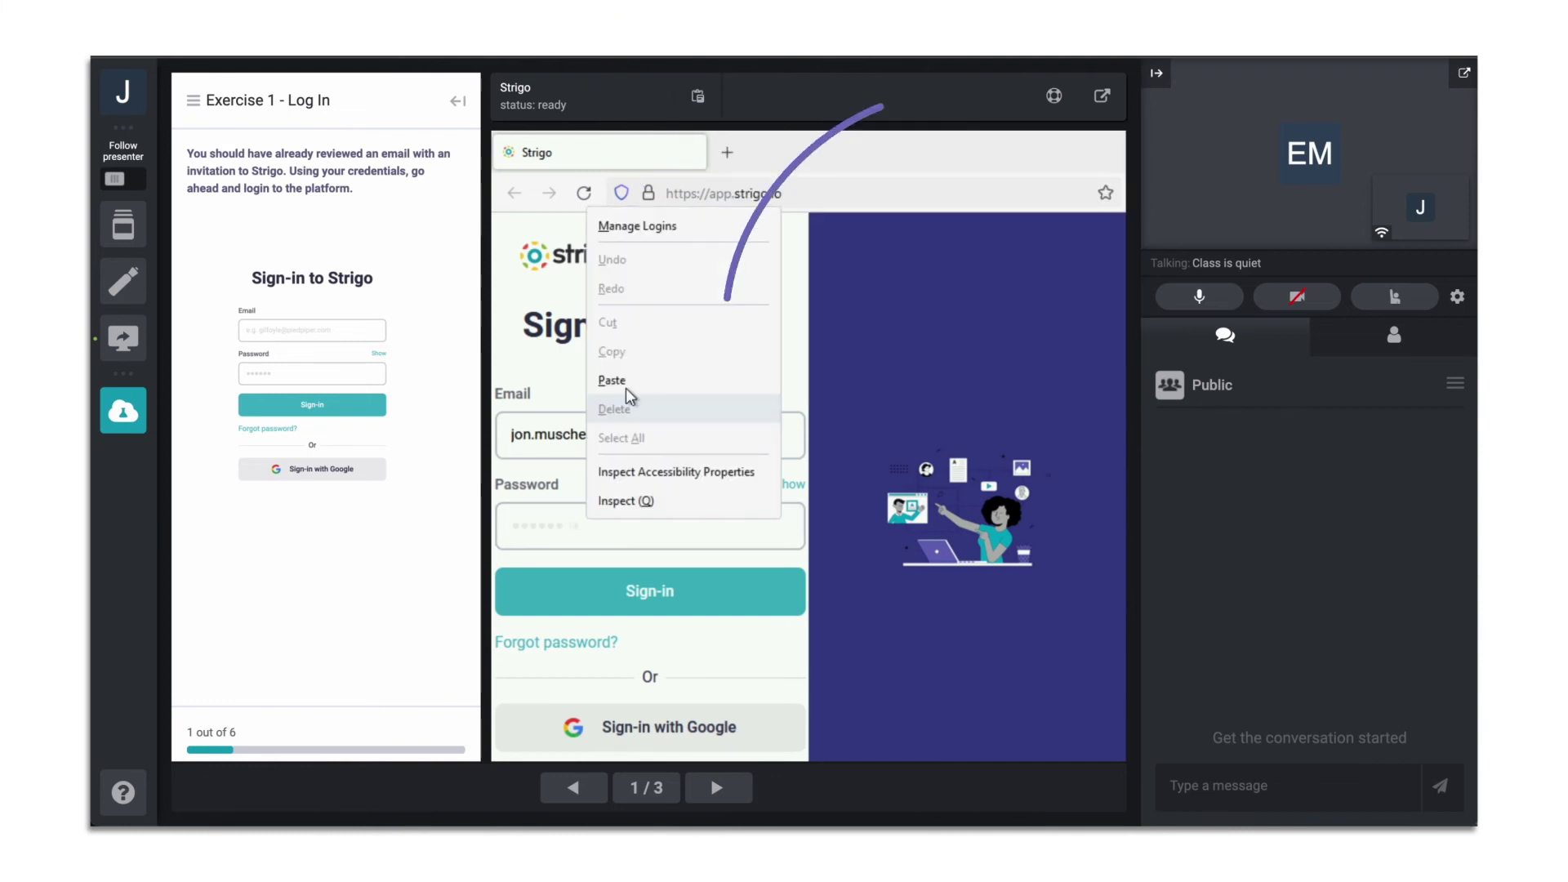
pyautogui.click(629, 393)
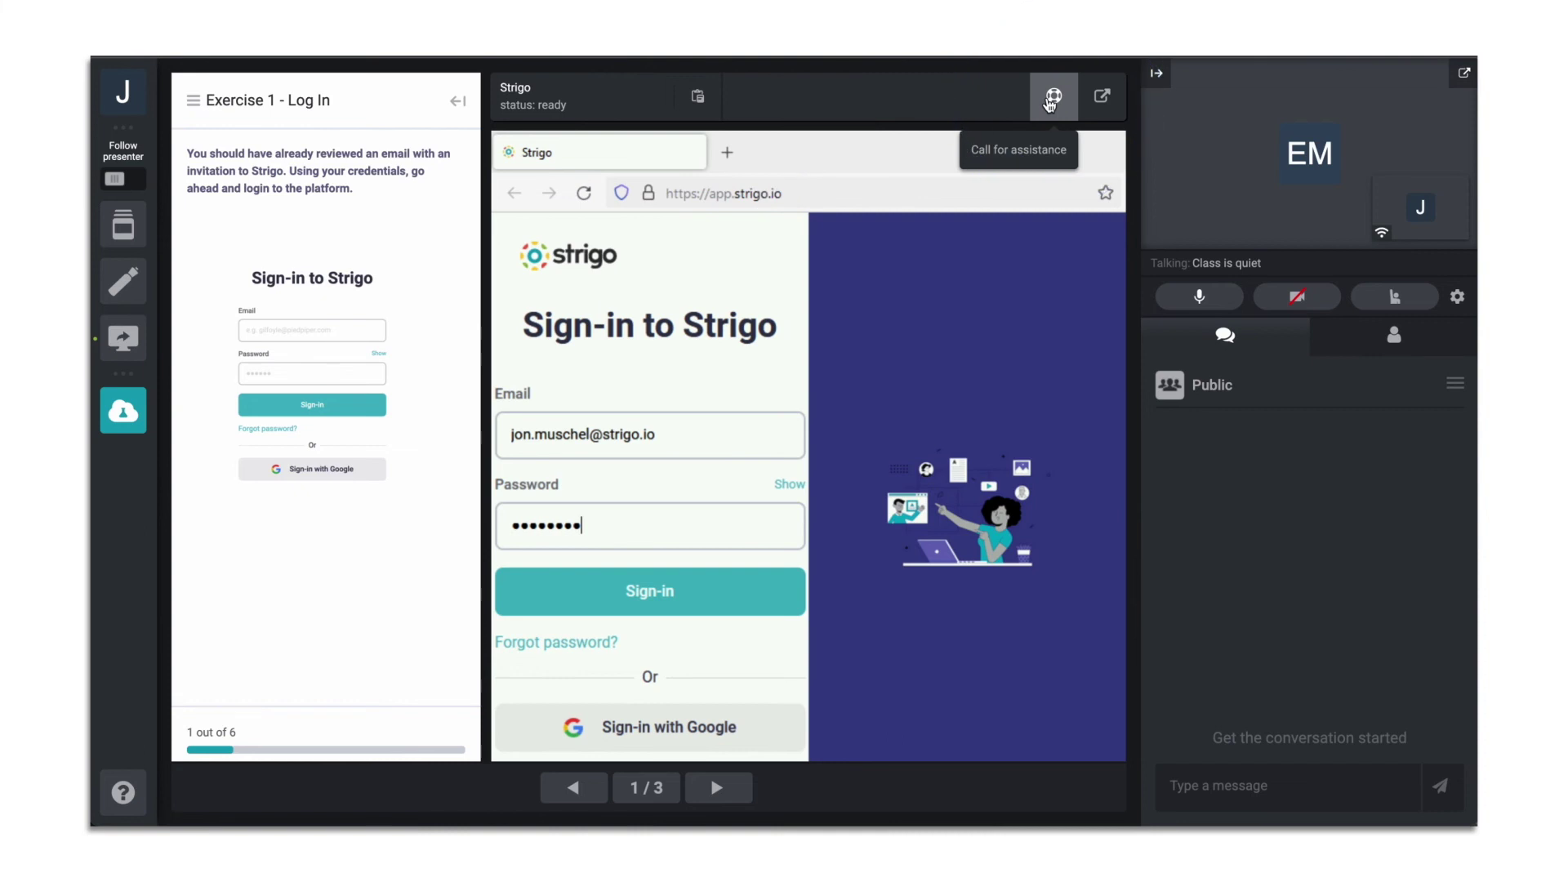
pyautogui.click(1052, 97)
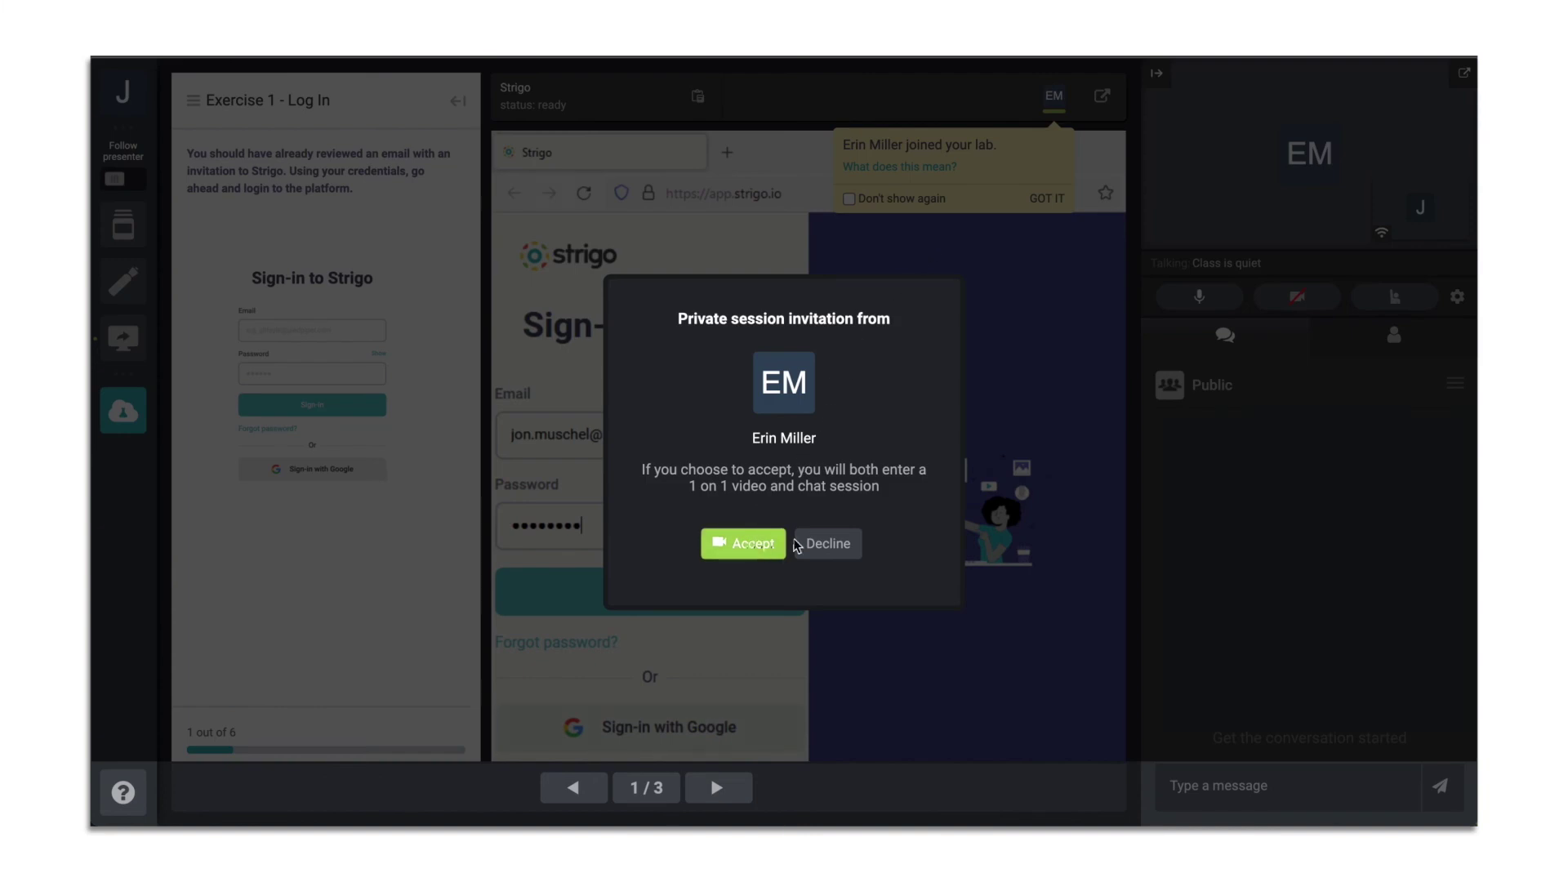
# Decline the private session invitation and open the lab in an external browser window
pyautogui.click(827, 543)
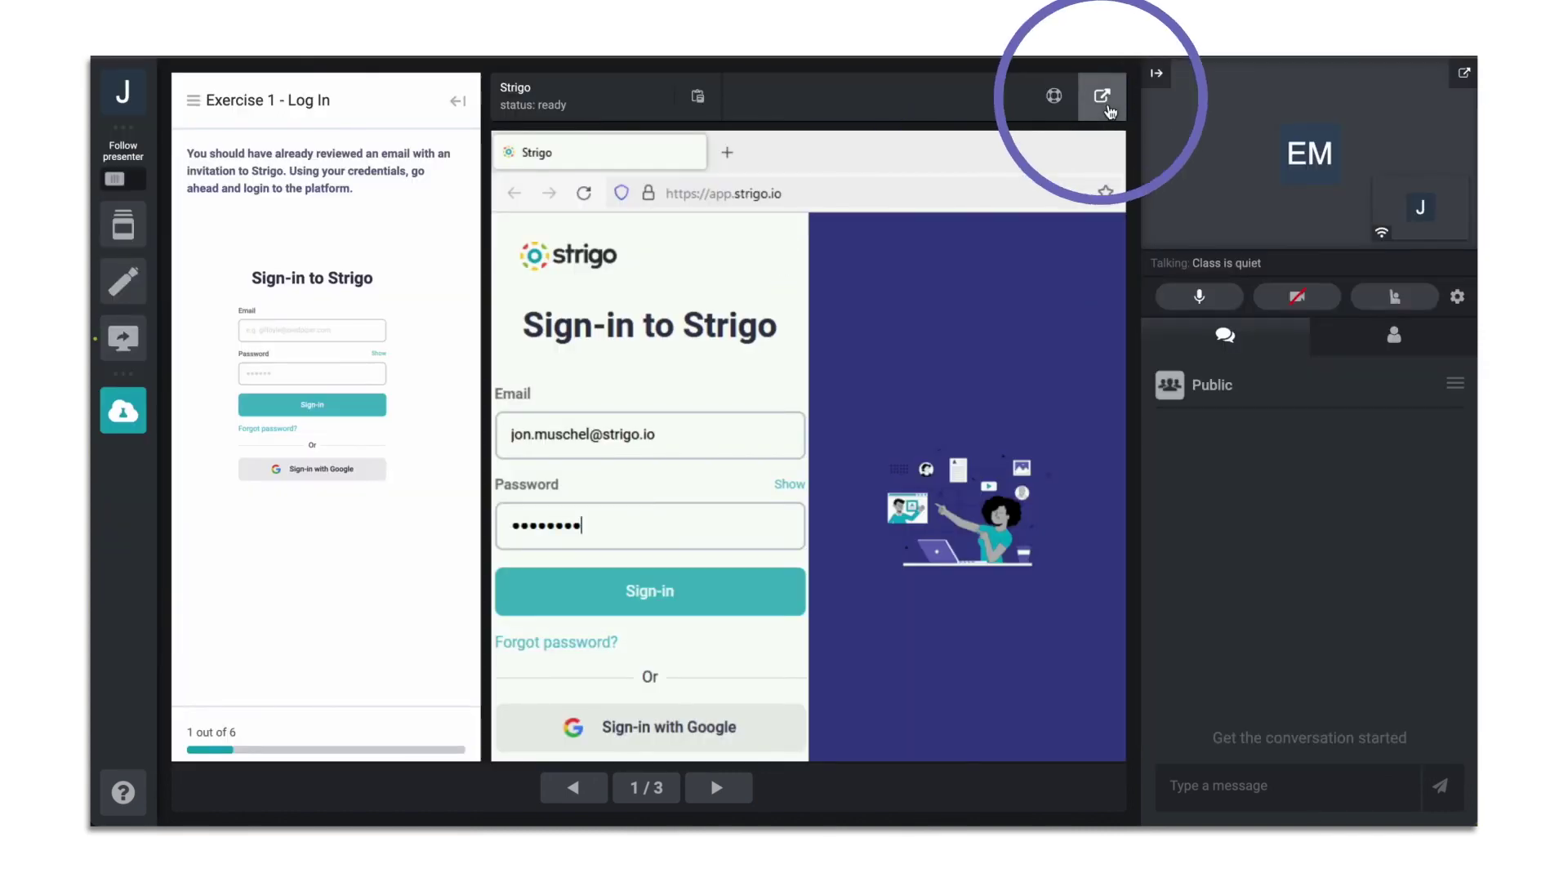
pyautogui.click(1102, 96)
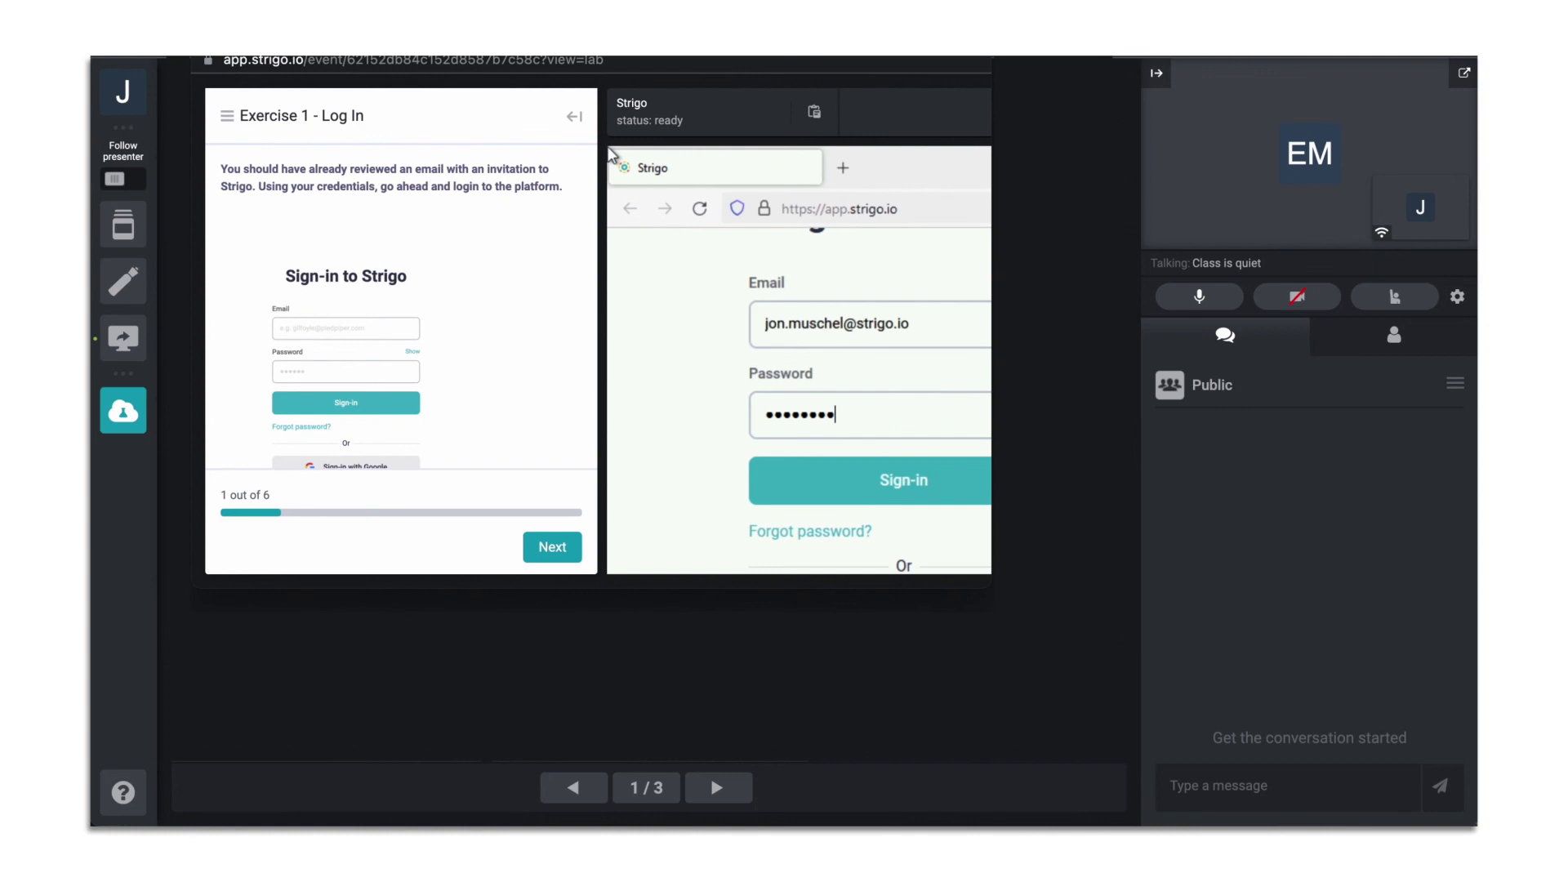